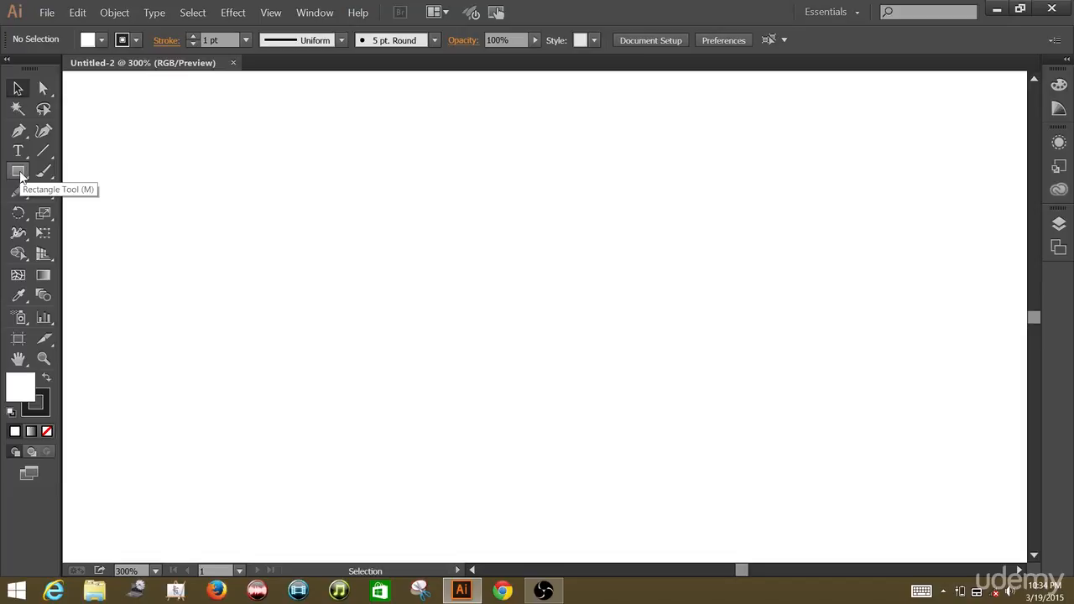
# Activate the Rounded Rectangle tool and set a light blue fill with no stroke.
pyautogui.click(19, 171)
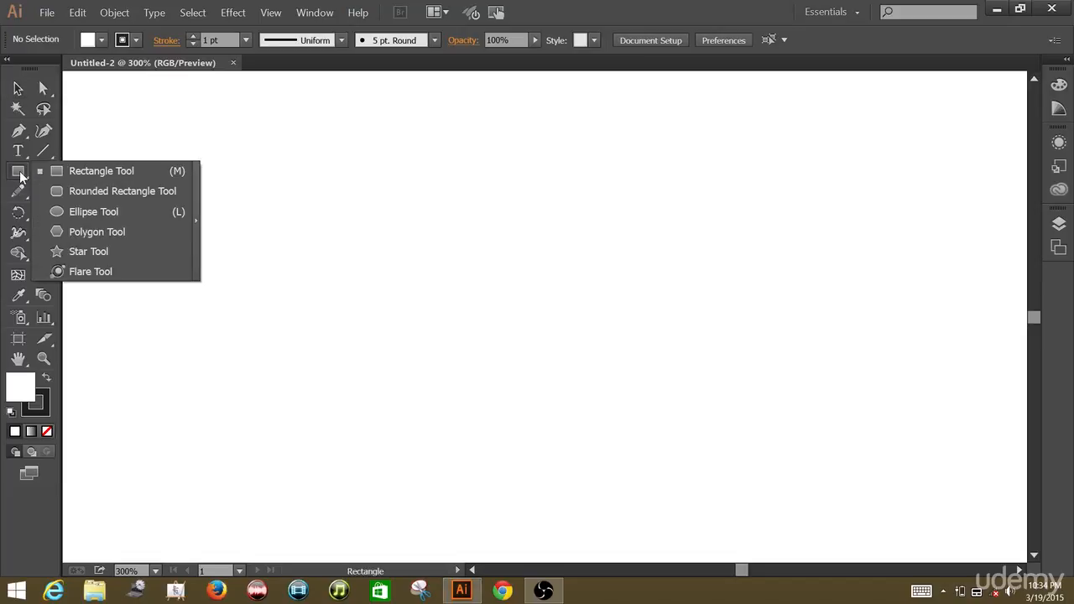
pyautogui.click(62, 196)
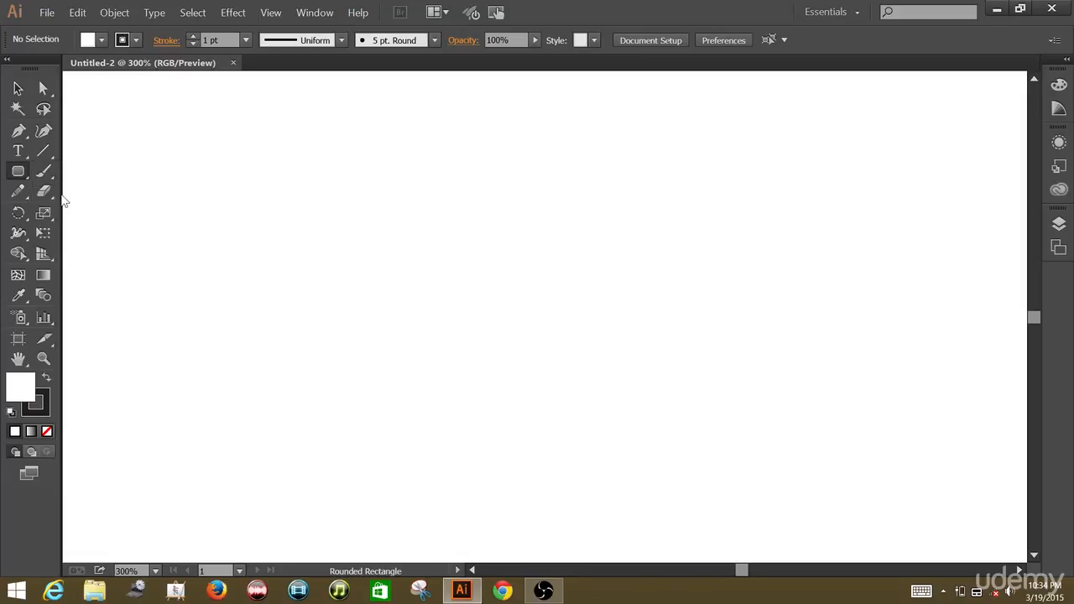
pyautogui.click(100, 41)
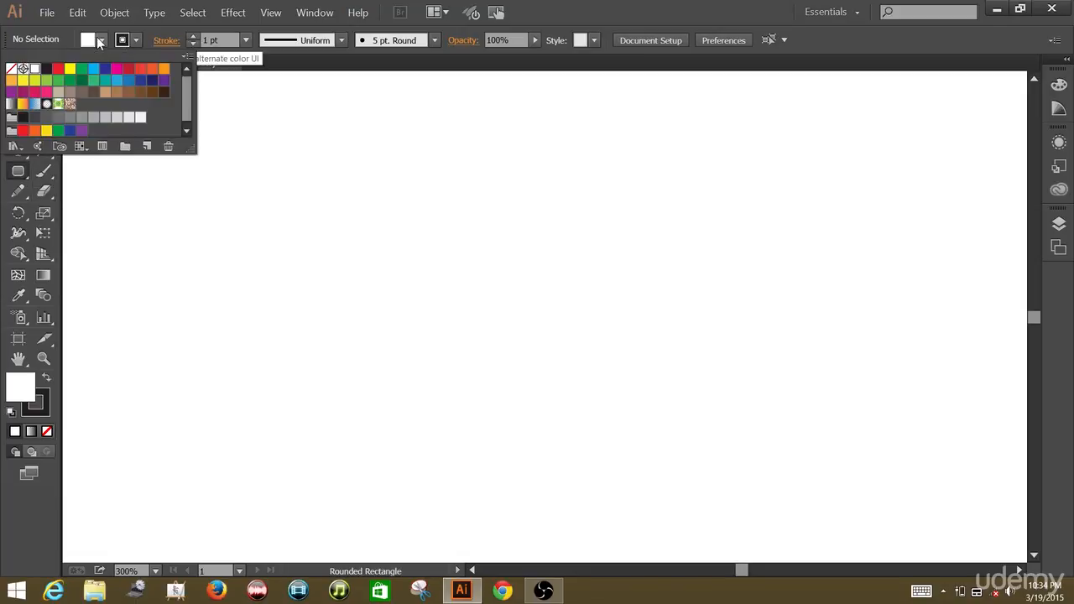
pyautogui.click(94, 68)
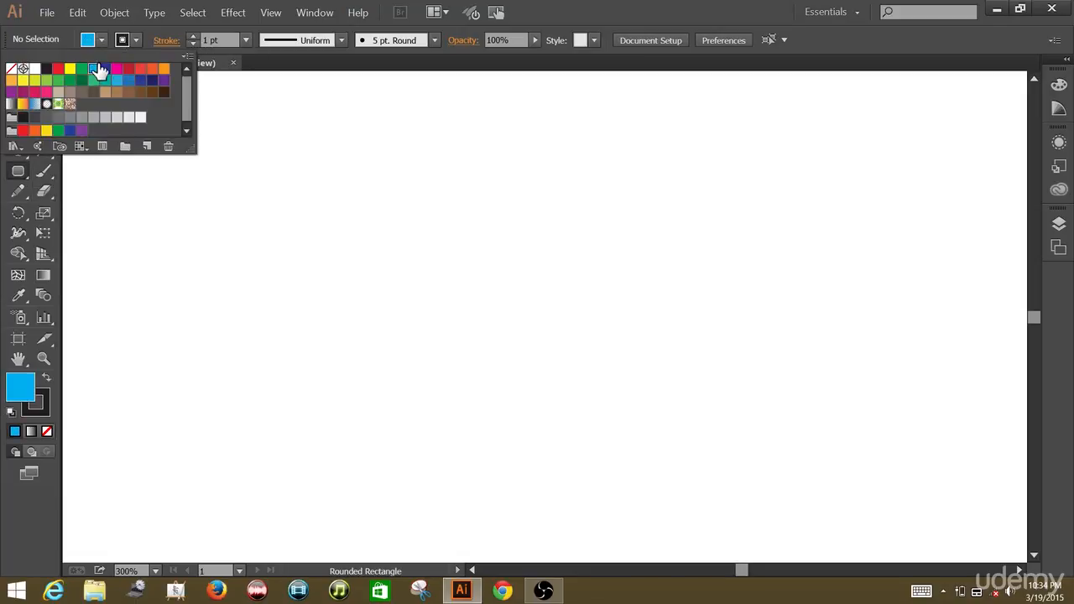
pyautogui.click(136, 40)
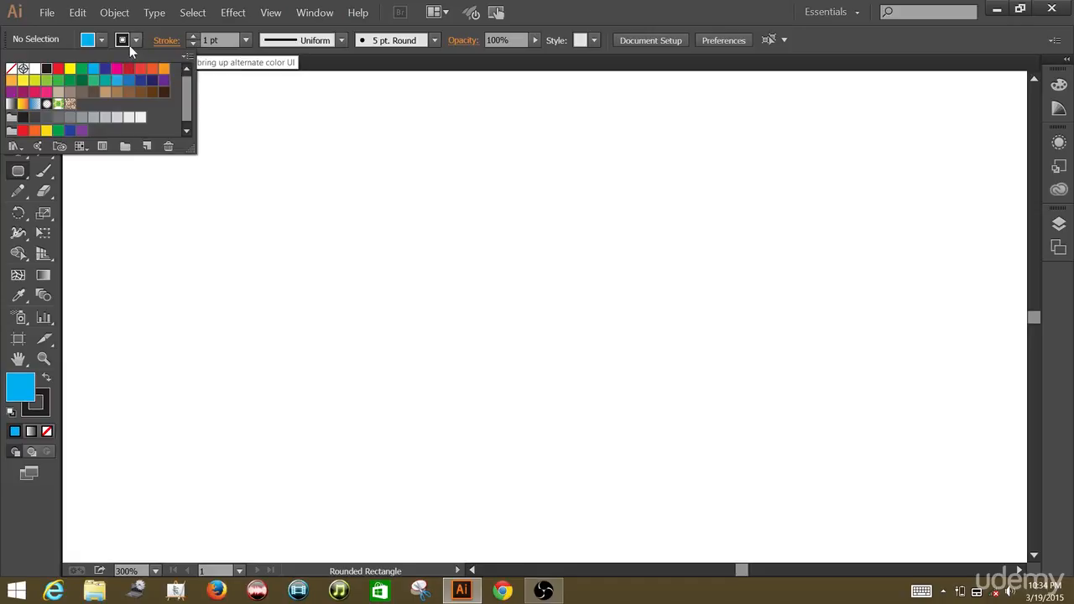
pyautogui.click(12, 70)
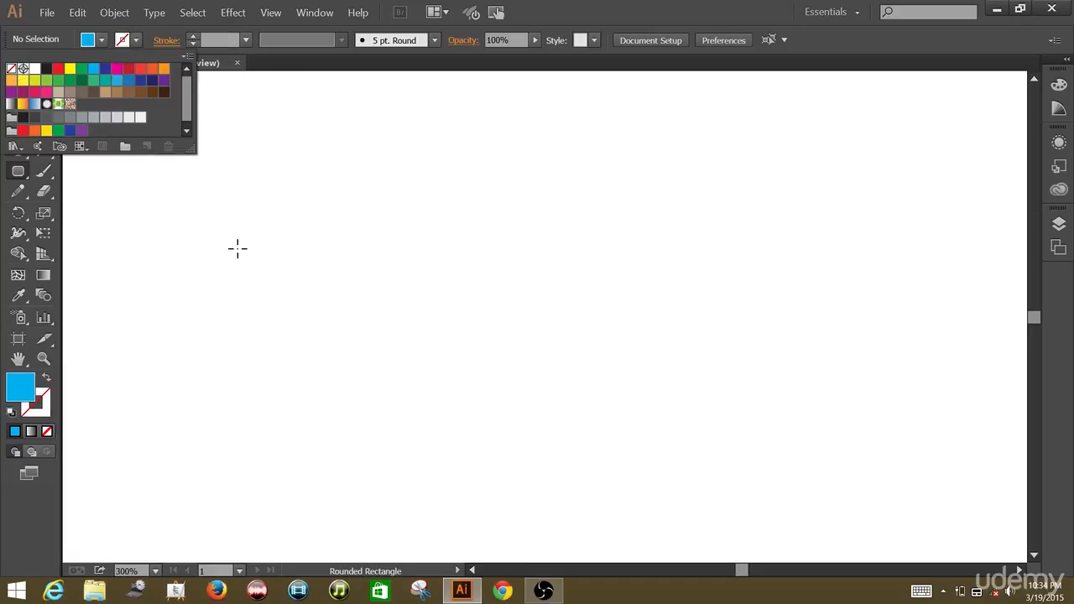
pyautogui.click(338, 189)
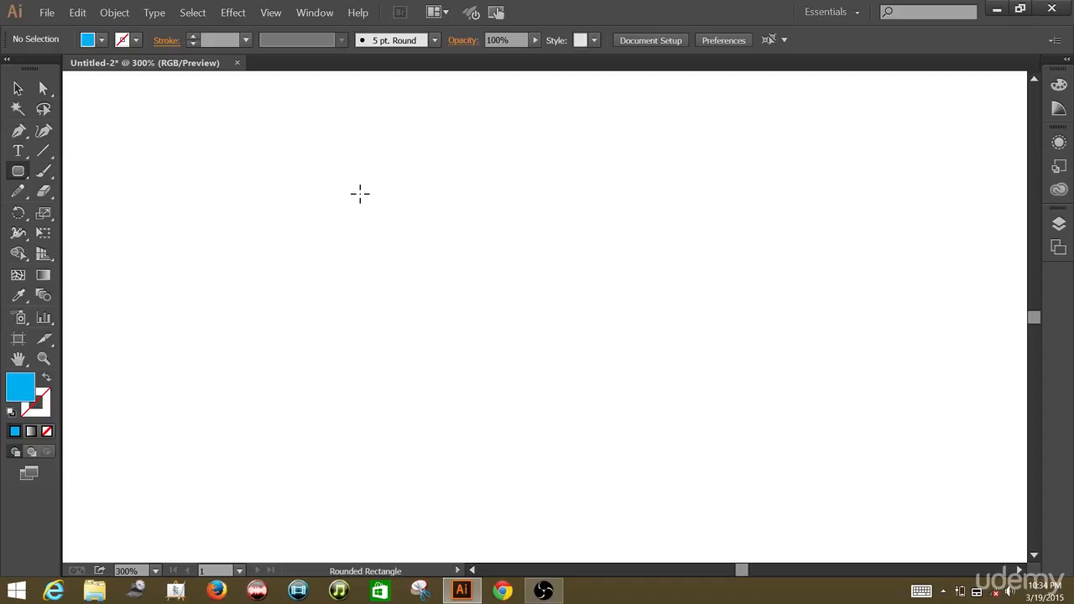
# Draw a tall rounded rectangle as the body and a narrow rounded stem extending down from its lower end.
pyautogui.moveTo(360, 194); pyautogui.dragTo(428, 401)
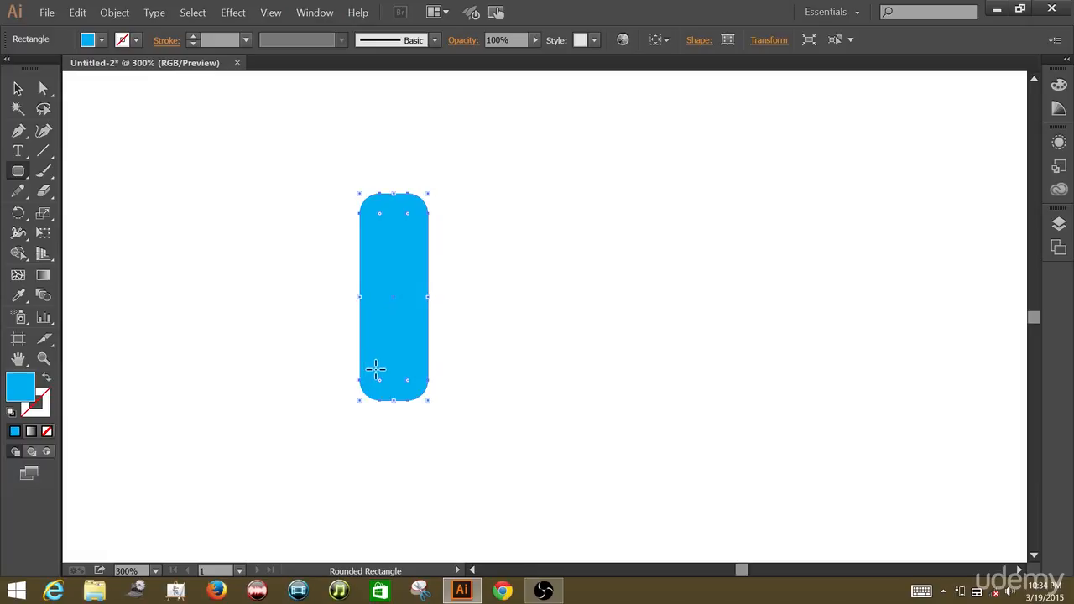
pyautogui.moveTo(375, 370); pyautogui.dragTo(399, 508)
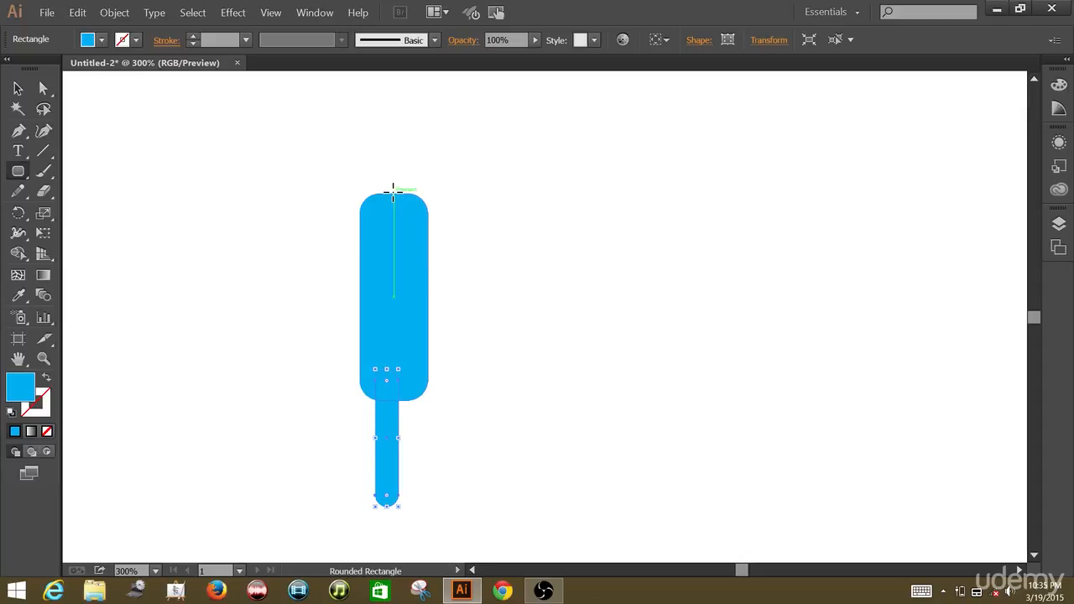
# Draw a horizontal rounded bar about 32 by 11 px from the body's top centre, extending past its left side.
pyautogui.moveTo(394, 190); pyautogui.dragTo(340, 214)
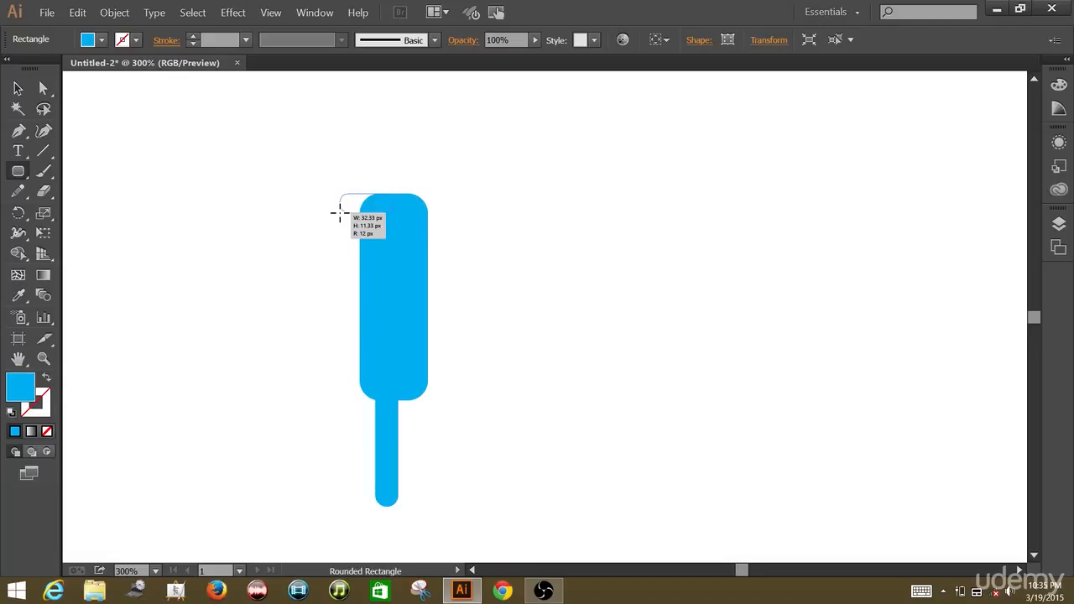
pyautogui.moveTo(340, 214); pyautogui.dragTo(340, 213)
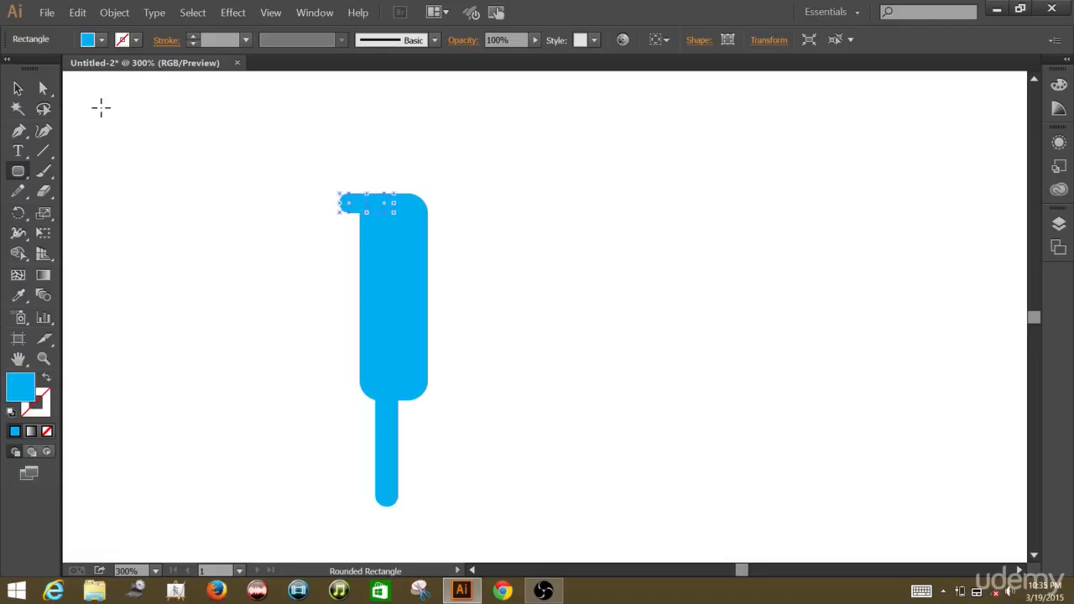
pyautogui.click(18, 88)
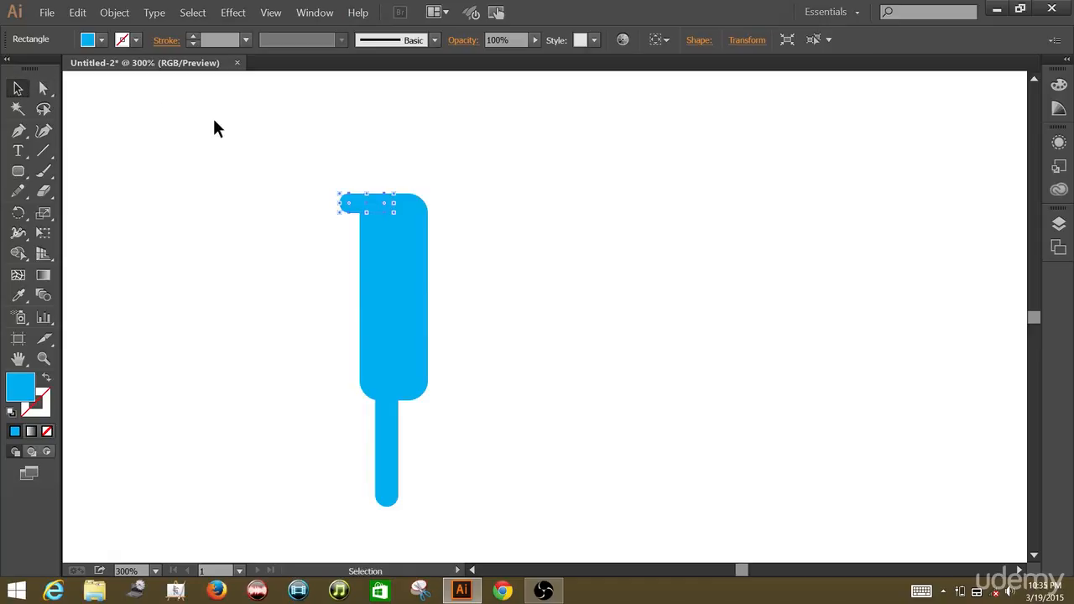
pyautogui.click(242, 134)
pyautogui.hotkey('ctrl', '=')
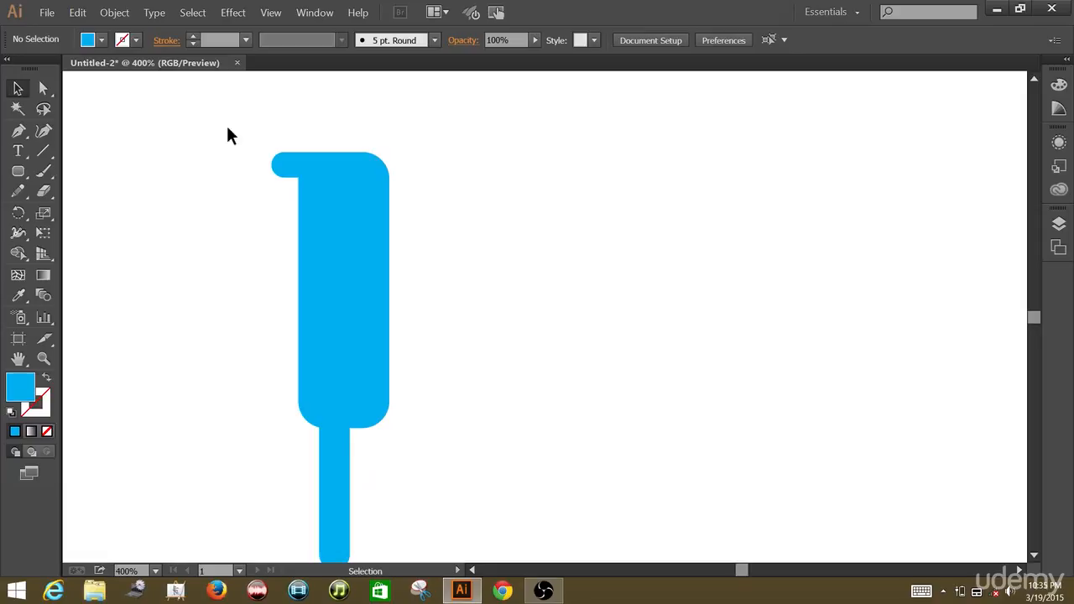
# Draw a vertical rounded arm about 9 by 66 px hanging down from the outer end of the short bar.
pyautogui.click(20, 172)
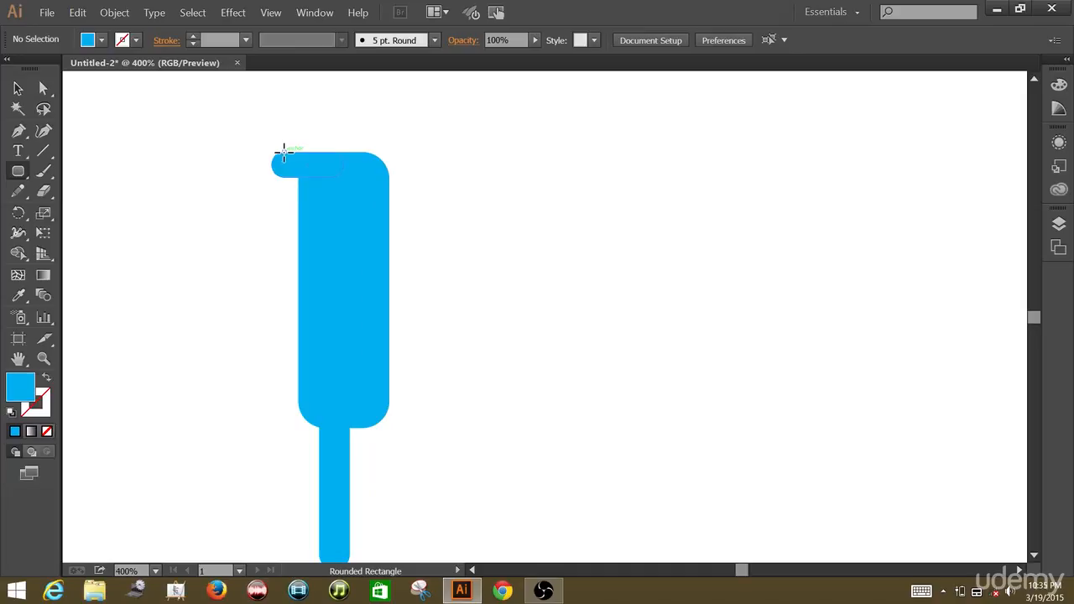
pyautogui.moveTo(283, 153); pyautogui.dragTo(262, 300)
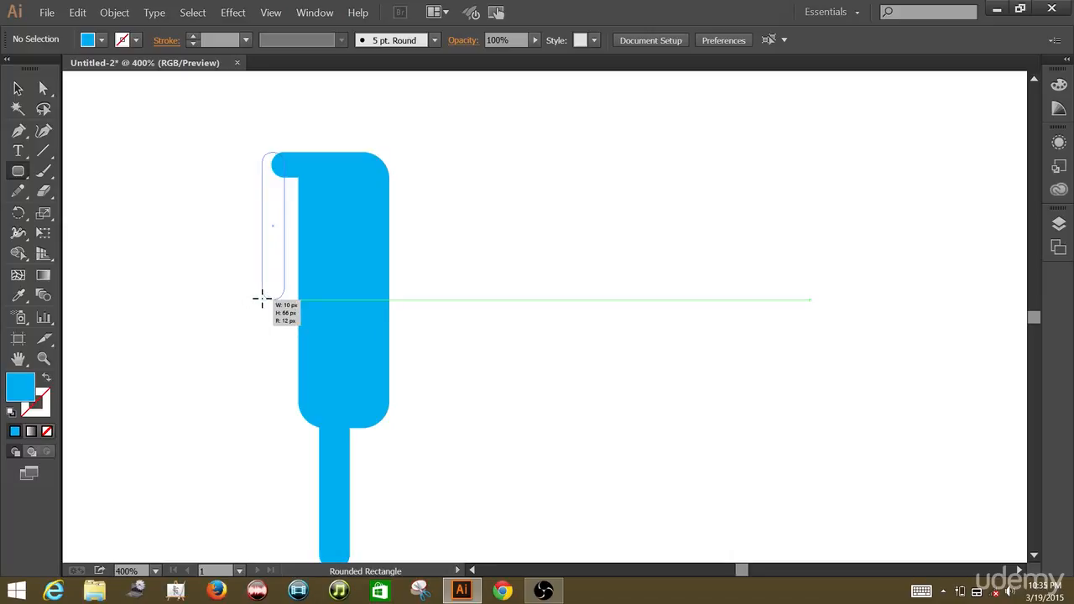
pyautogui.moveTo(262, 299); pyautogui.dragTo(265, 299)
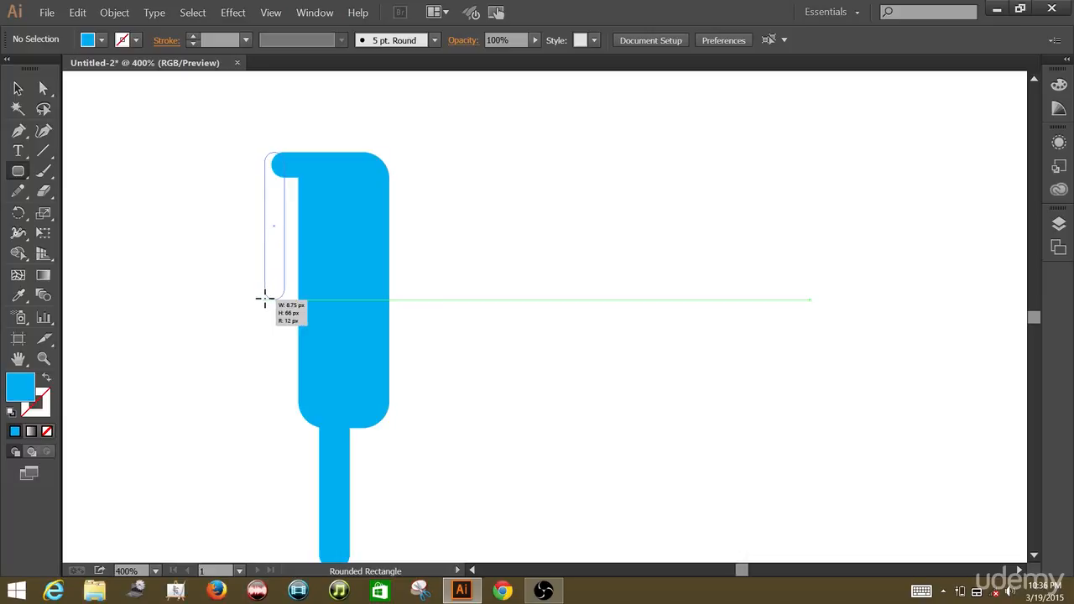
pyautogui.moveTo(265, 299); pyautogui.dragTo(265, 300)
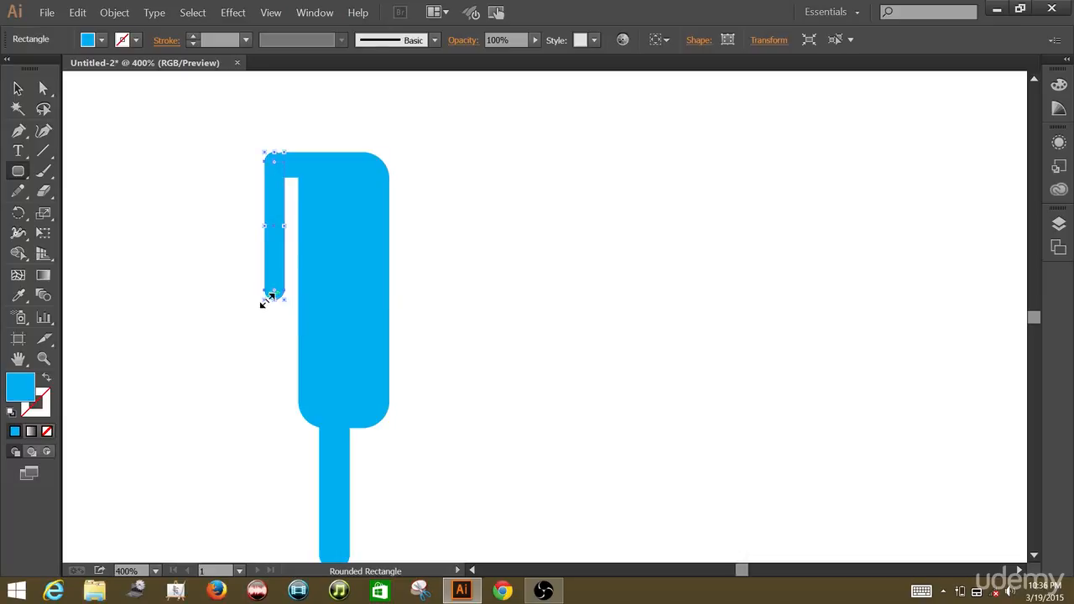
pyautogui.click(18, 88)
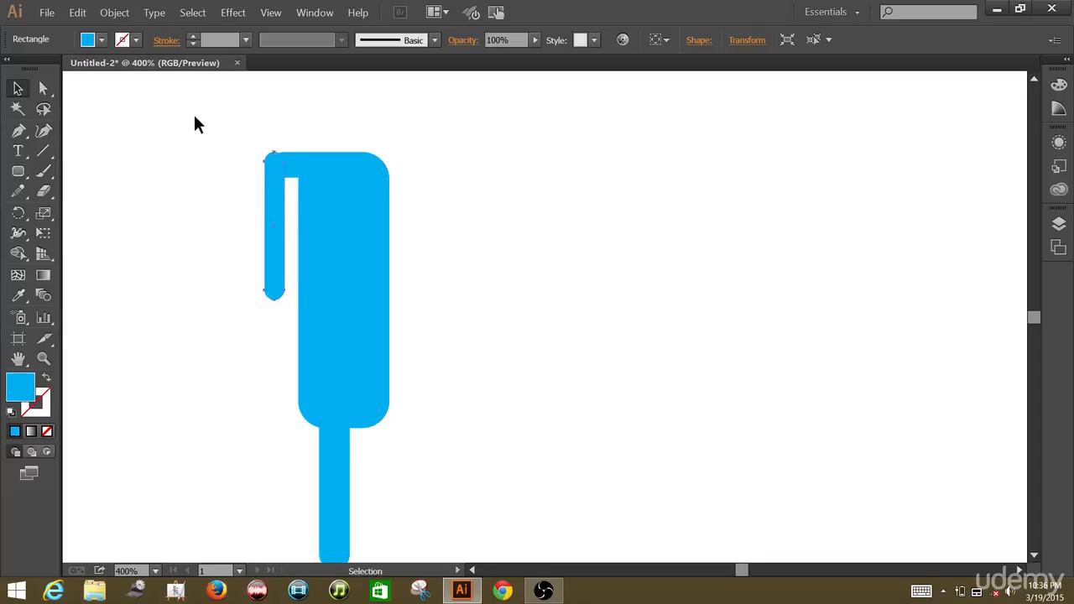
pyautogui.click(194, 124)
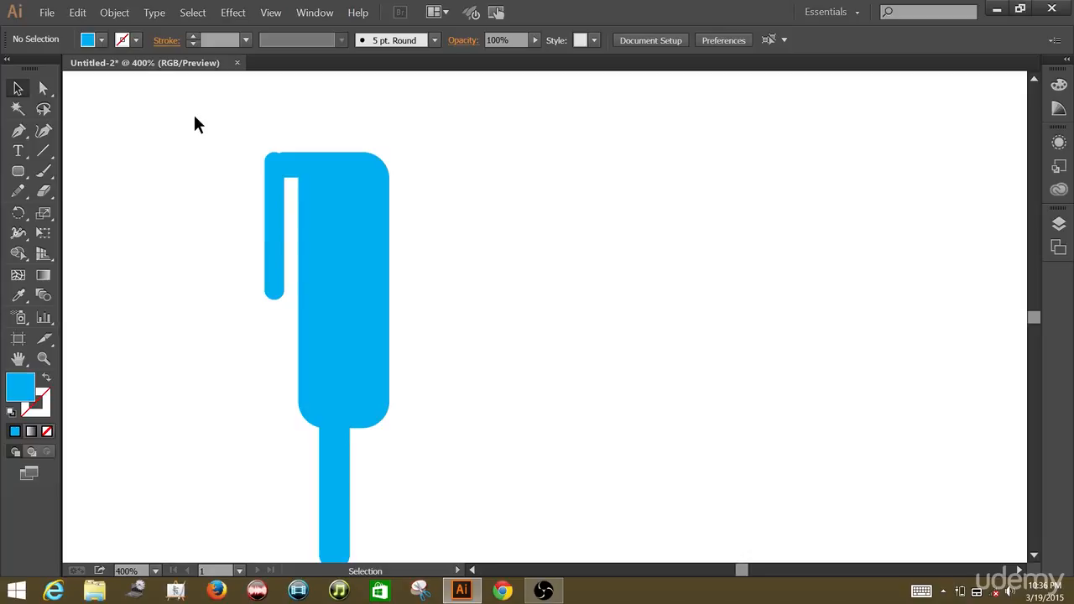
# Square off the arm's top corner nearest the body to a 0 px radius, filling the notch beside the bar.
pyautogui.hotkey('ctrl', '+')
pyautogui.hotkey('ctrl', '+')
pyautogui.hotkey('ctrl', '+')
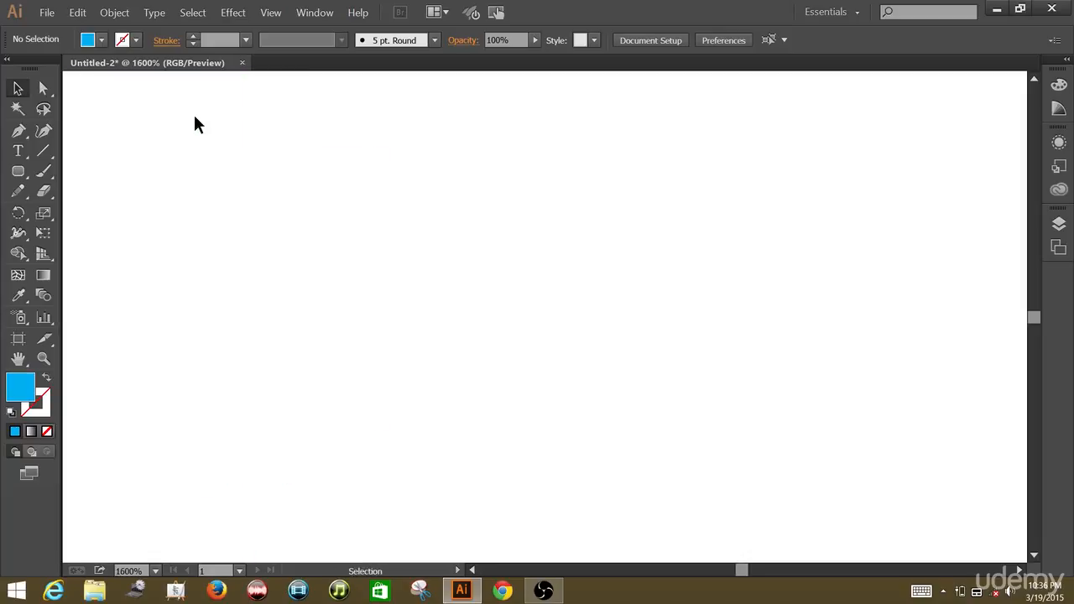
pyautogui.press('space')
pyautogui.moveTo(194, 118); pyautogui.dragTo(744, 342)
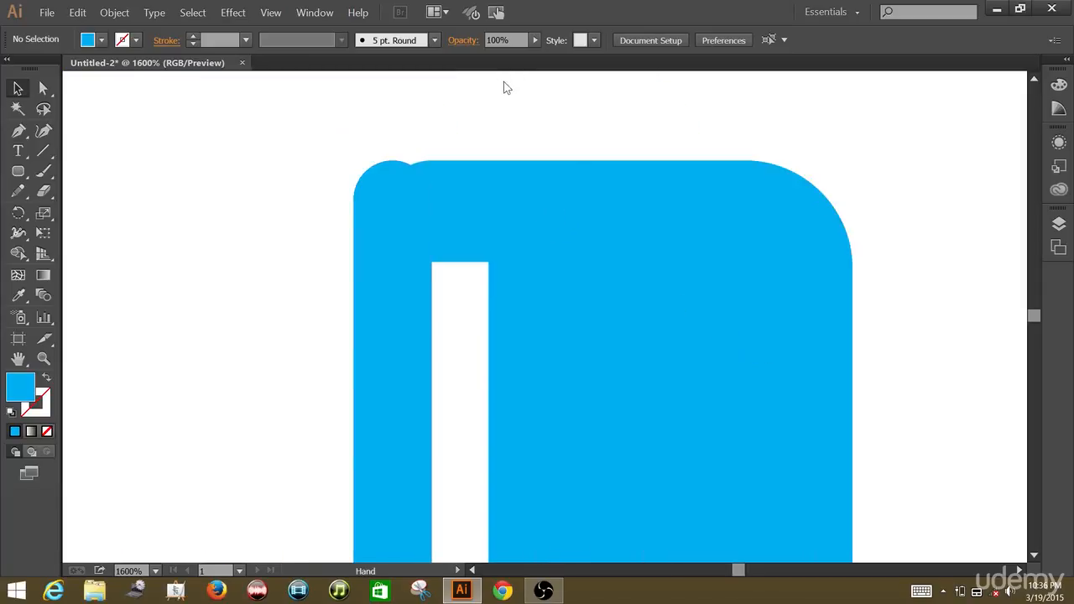
pyautogui.moveTo(502, 63); pyautogui.dragTo(504, 74)
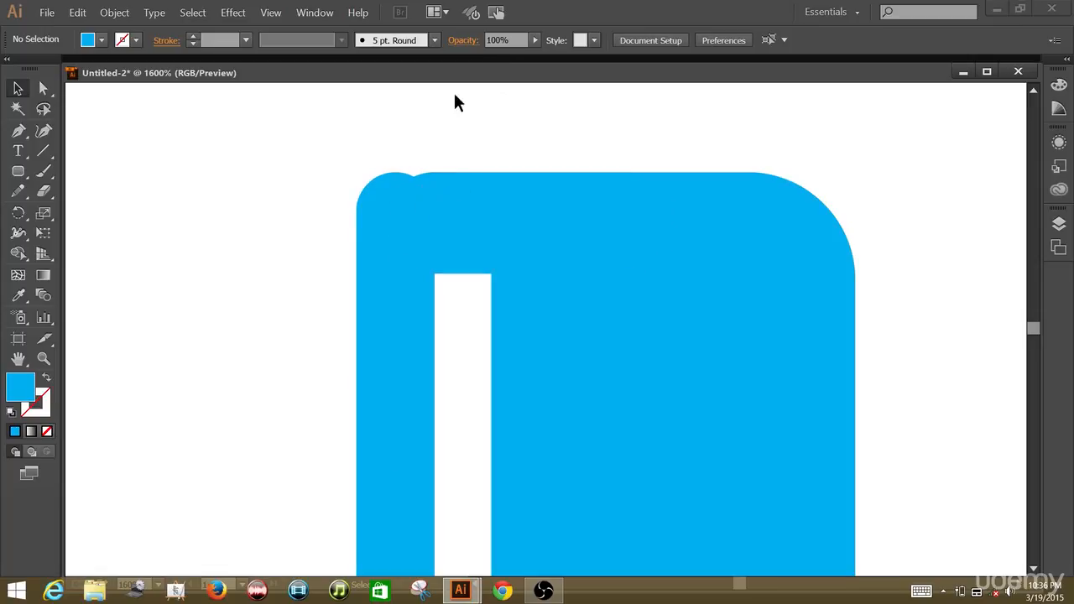
pyautogui.moveTo(453, 74); pyautogui.dragTo(455, 67)
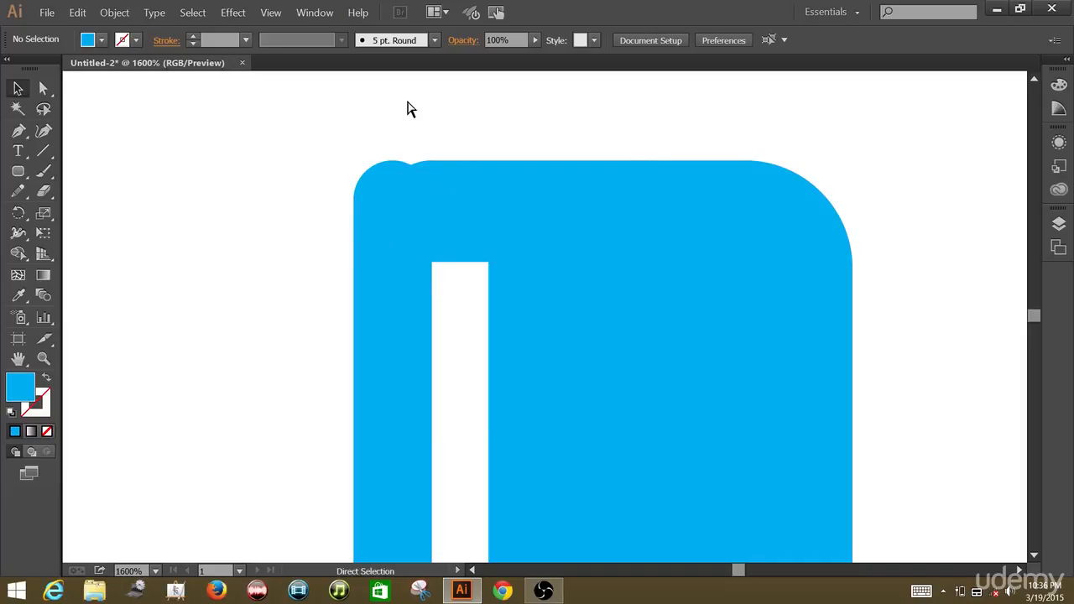
pyautogui.hotkey('ctrl', '=')
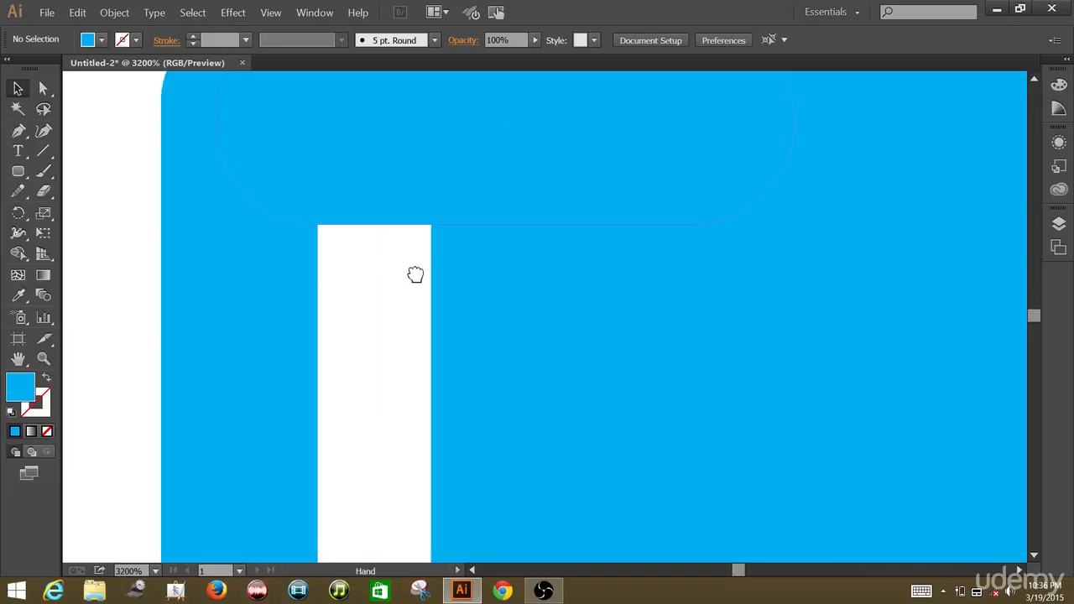
pyautogui.moveTo(408, 120); pyautogui.dragTo(422, 360)
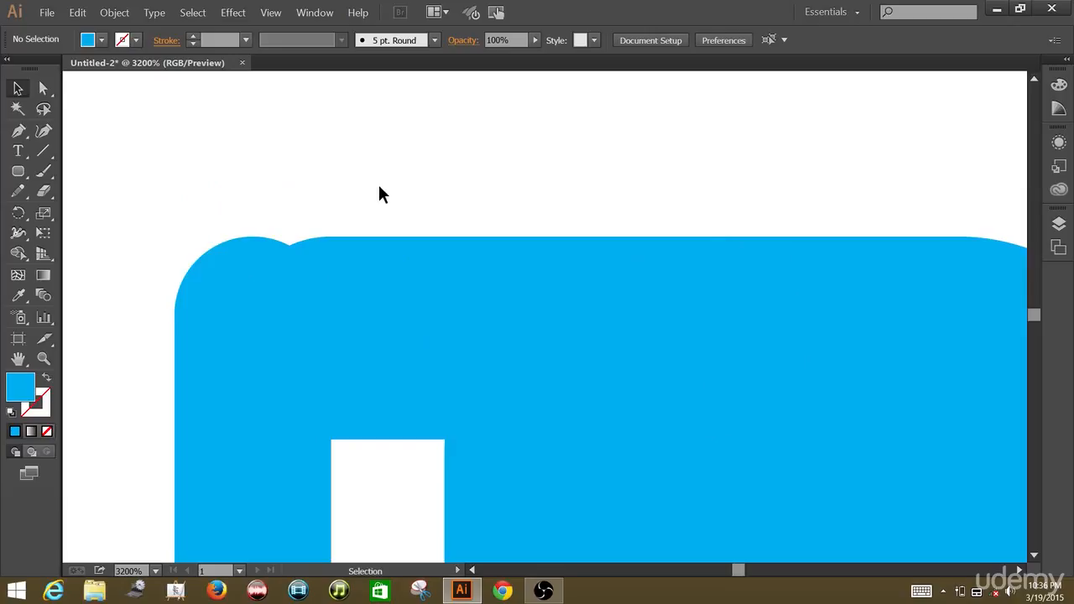
pyautogui.click(43, 86)
pyautogui.click(232, 371)
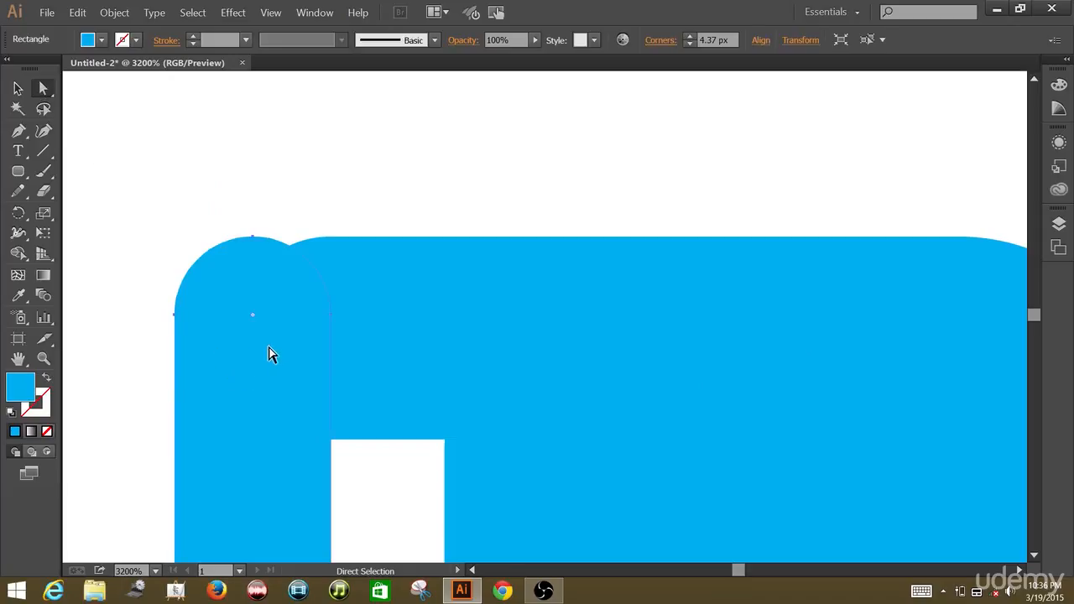
pyautogui.click(332, 320)
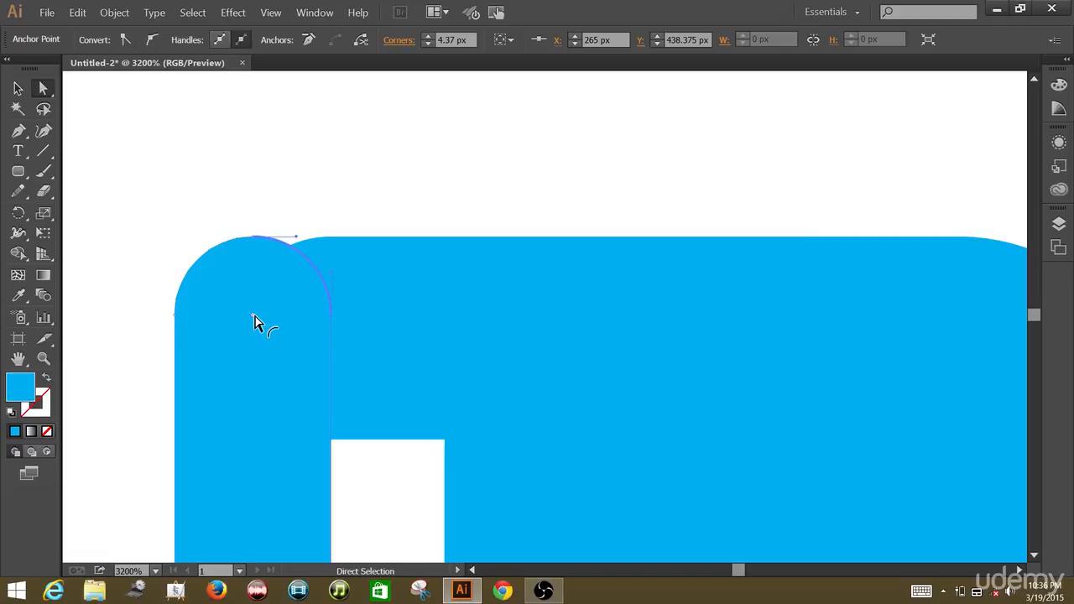
pyautogui.moveTo(255, 316); pyautogui.dragTo(353, 252)
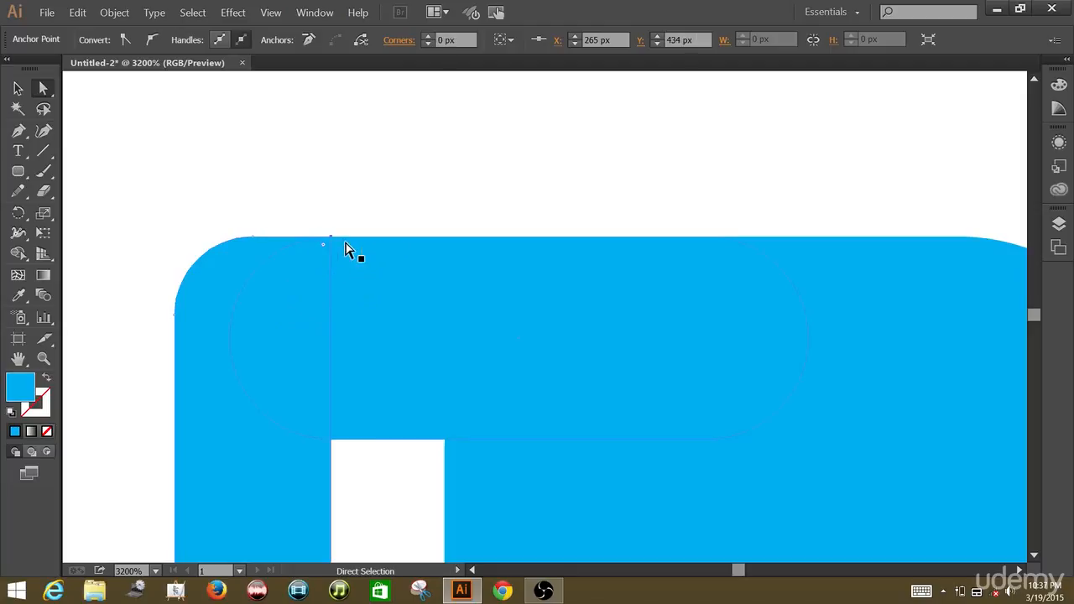
pyautogui.click(355, 147)
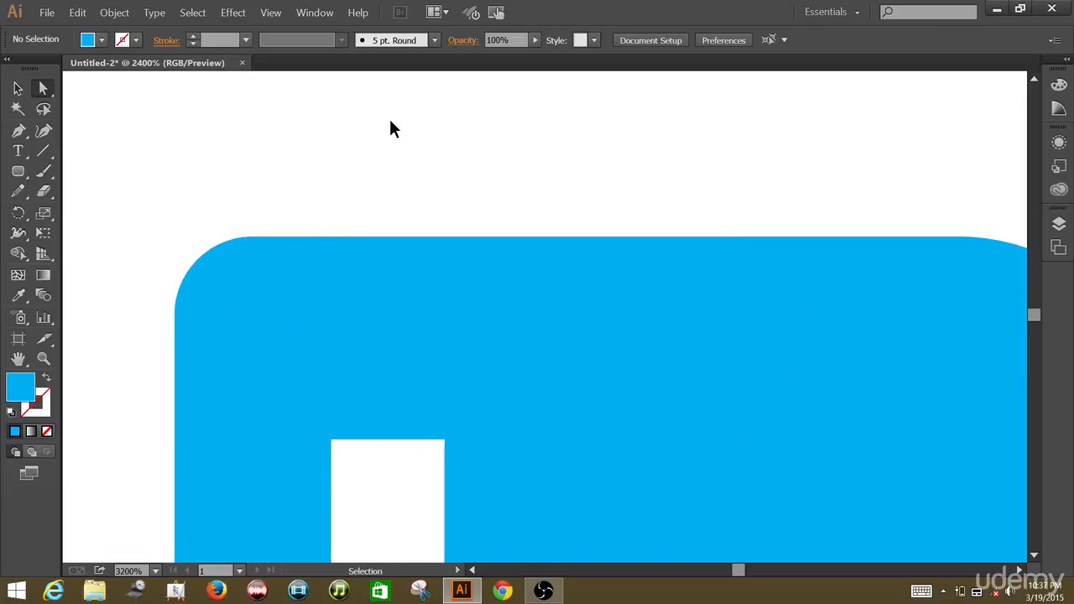
# Unite the body, stem, bar and arm shapes into one path with Pathfinder.
pyautogui.hotkey('ctrl', '-')
pyautogui.hotkey('ctrl', '-')
pyautogui.hotkey('ctrl', '-')
pyautogui.hotkey('ctrl', '-')
pyautogui.hotkey('ctrl', '-')
pyautogui.hotkey('ctrl', '-')
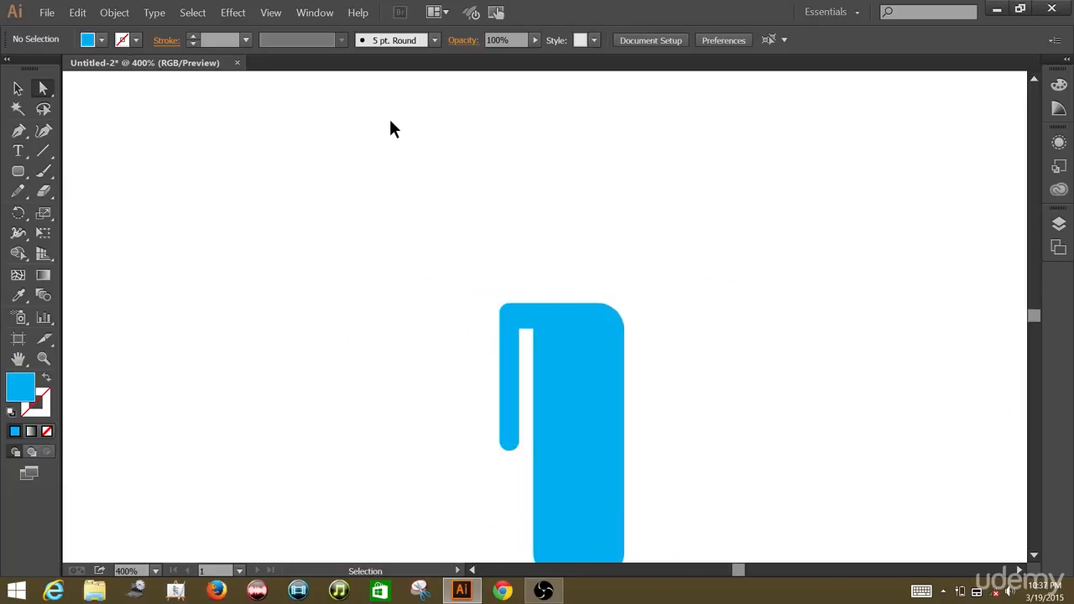
pyautogui.press('space')
pyautogui.moveTo(426, 271); pyautogui.dragTo(341, 98)
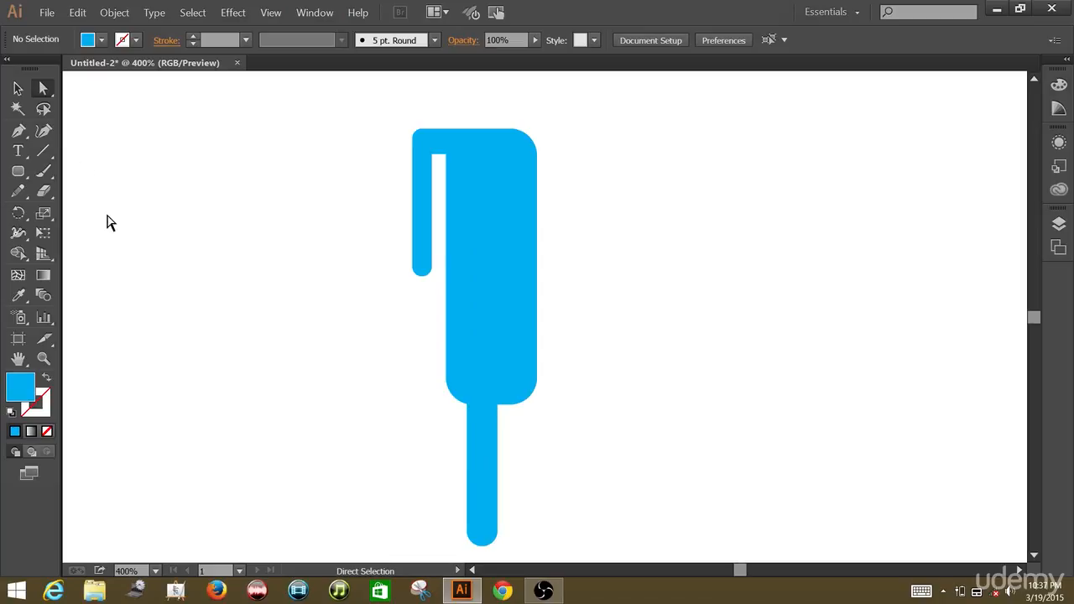
pyautogui.click(19, 88)
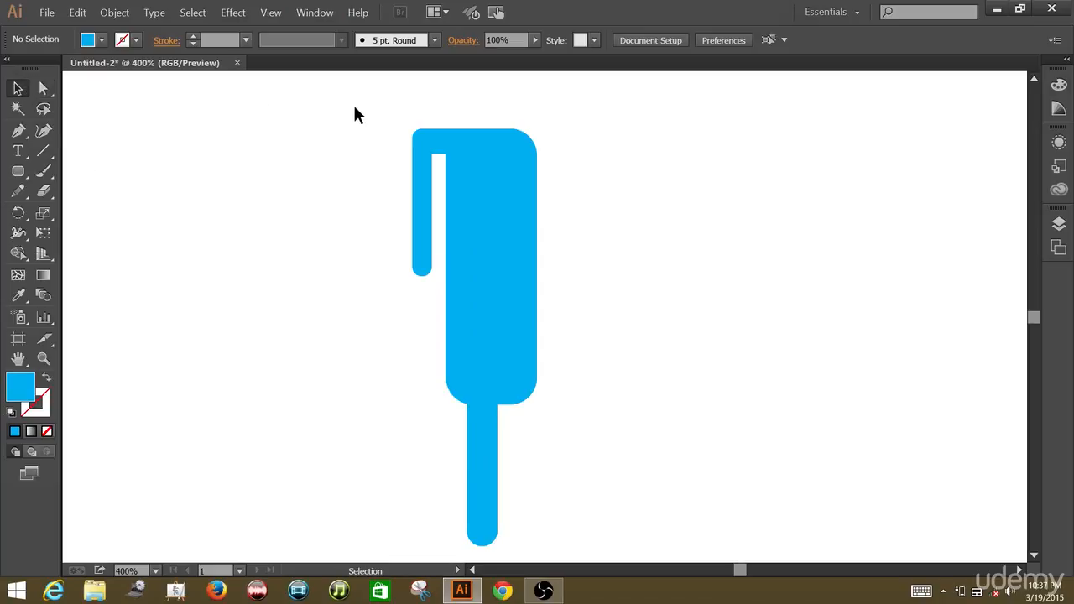
pyautogui.moveTo(360, 107); pyautogui.dragTo(594, 552)
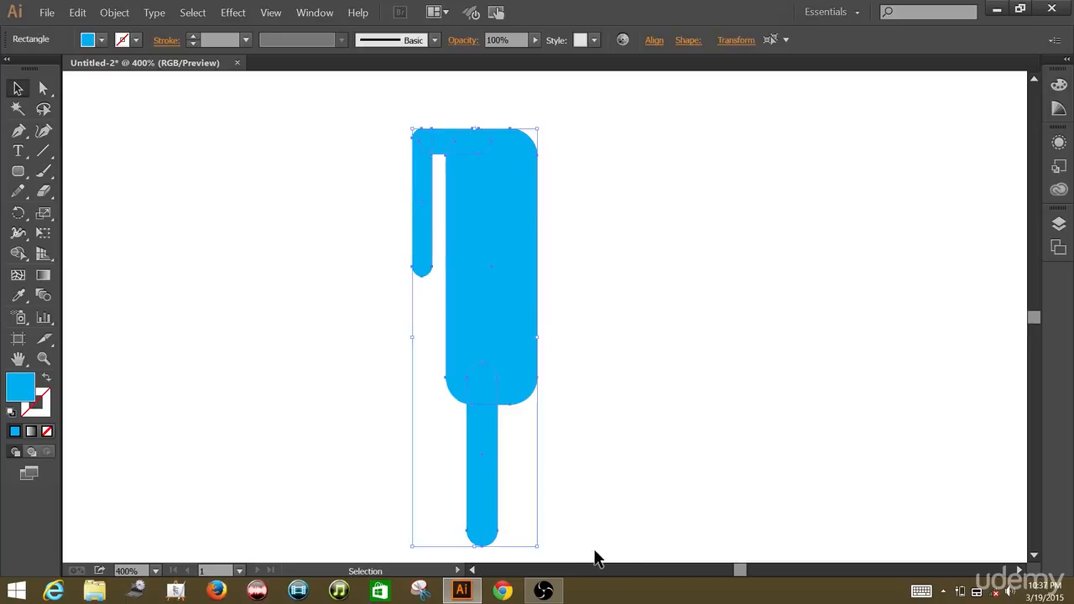
pyautogui.click(316, 15)
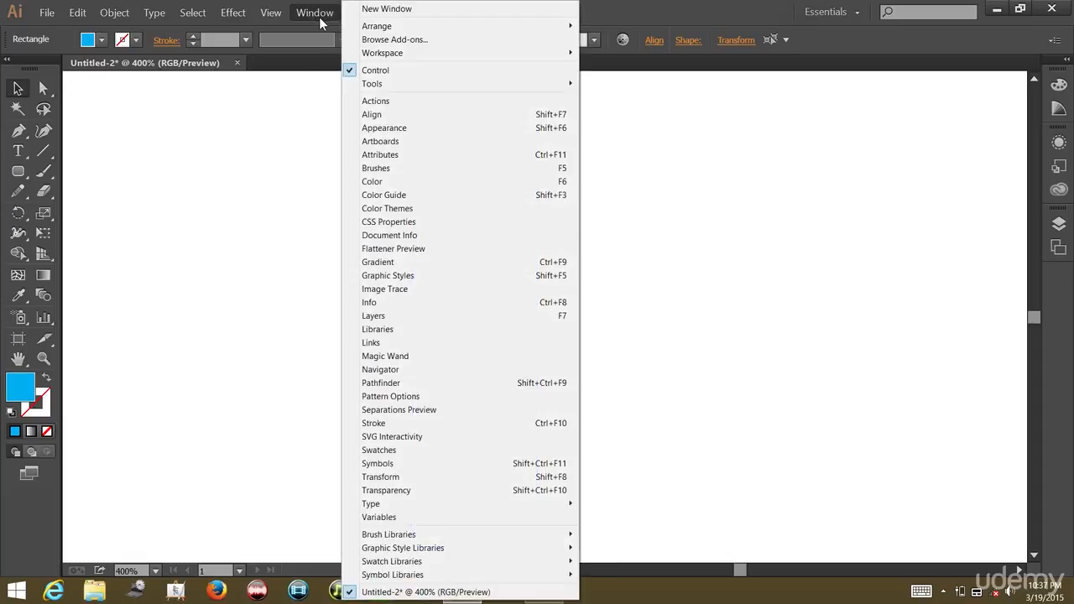
pyautogui.click(400, 385)
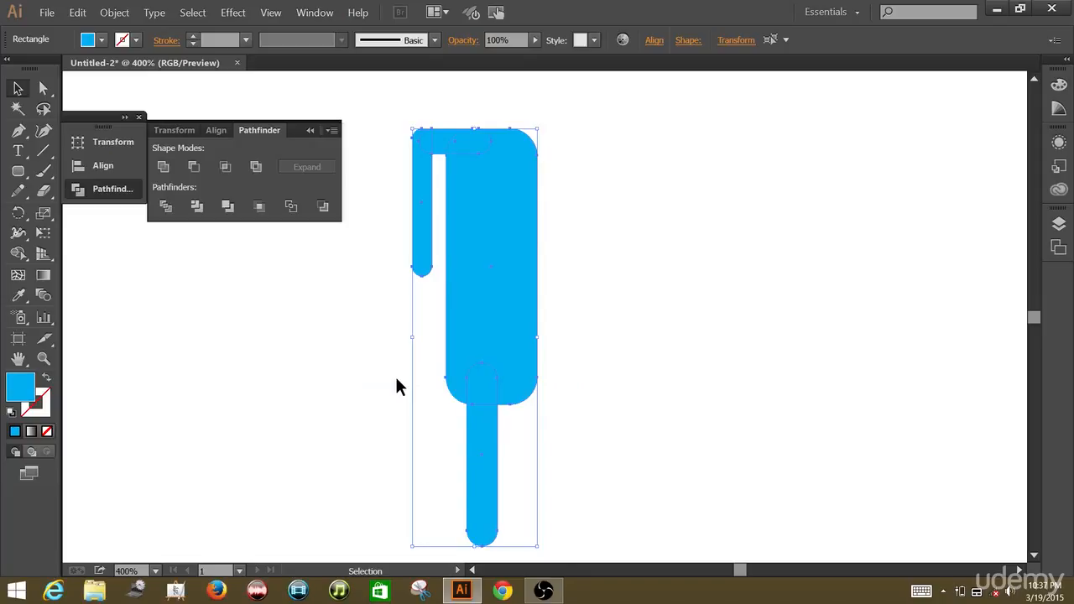
pyautogui.click(164, 167)
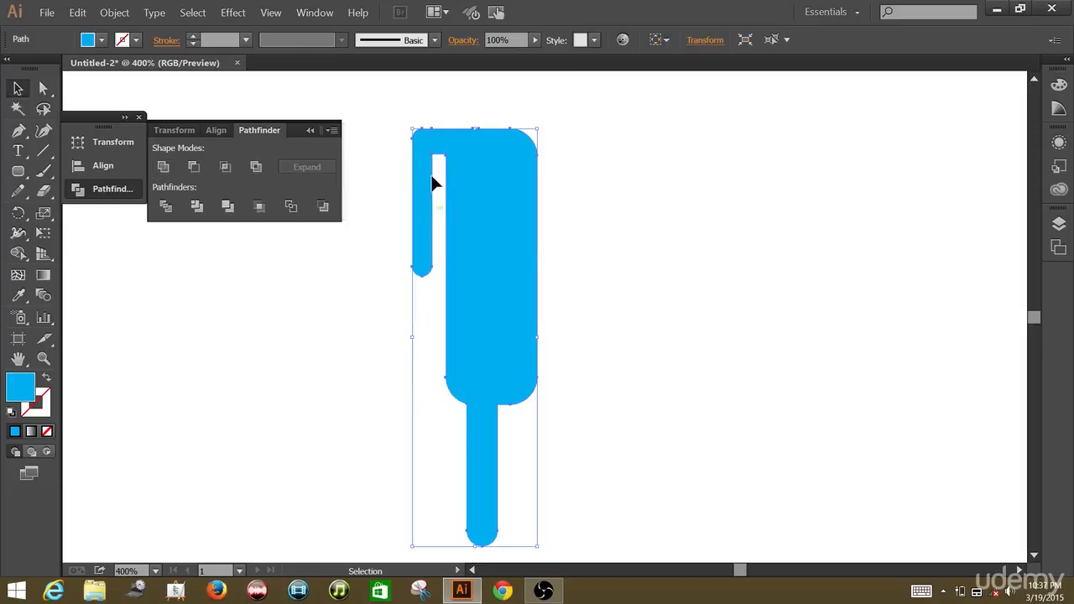
# Change the united half-figure's fill to the slightly darker, muted sky-blue swatch.
pyautogui.click(103, 41)
pyautogui.click(78, 81)
pyautogui.click(72, 80)
pyautogui.click(82, 82)
pyautogui.click(94, 82)
pyautogui.click(106, 82)
pyautogui.click(117, 82)
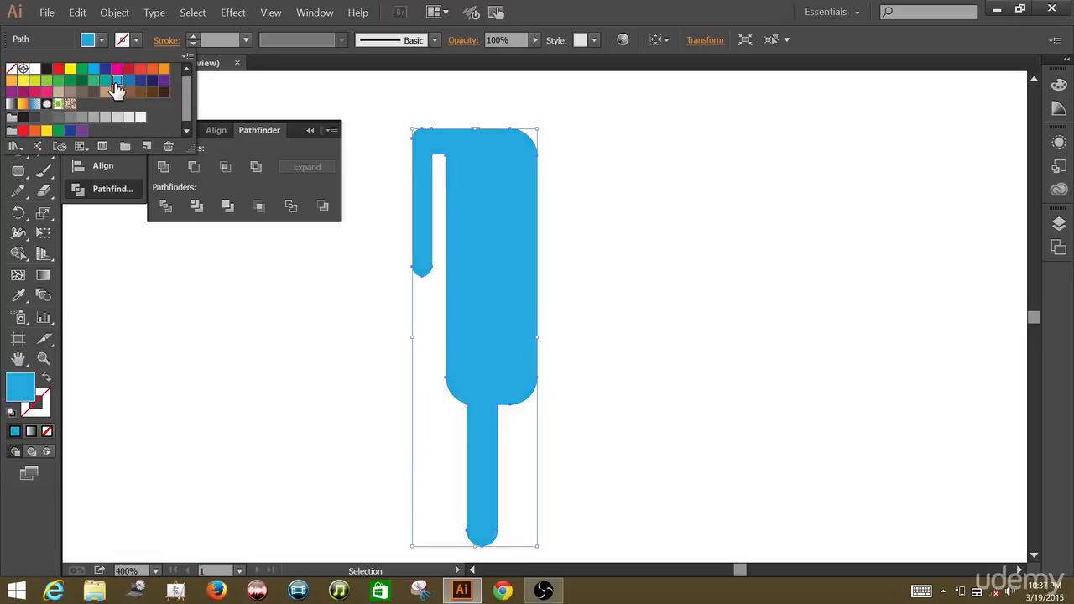
pyautogui.click(152, 311)
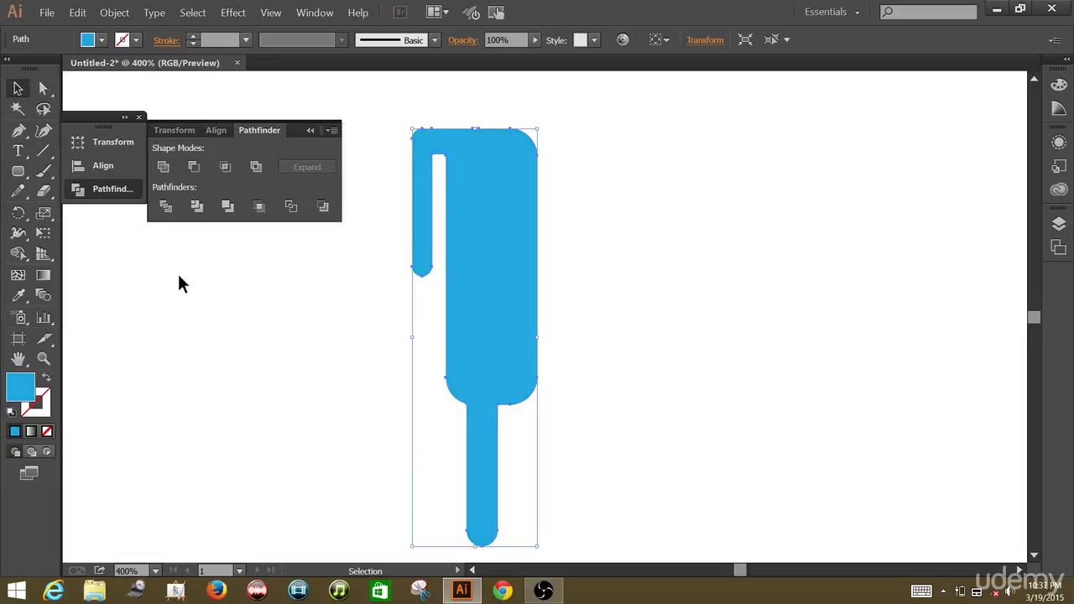
# Reflect a copy of the half-figure across the vertical axis and shift it horizontally to complete a symmetrical body with two arms and legs.
pyautogui.rightClick(503, 252)
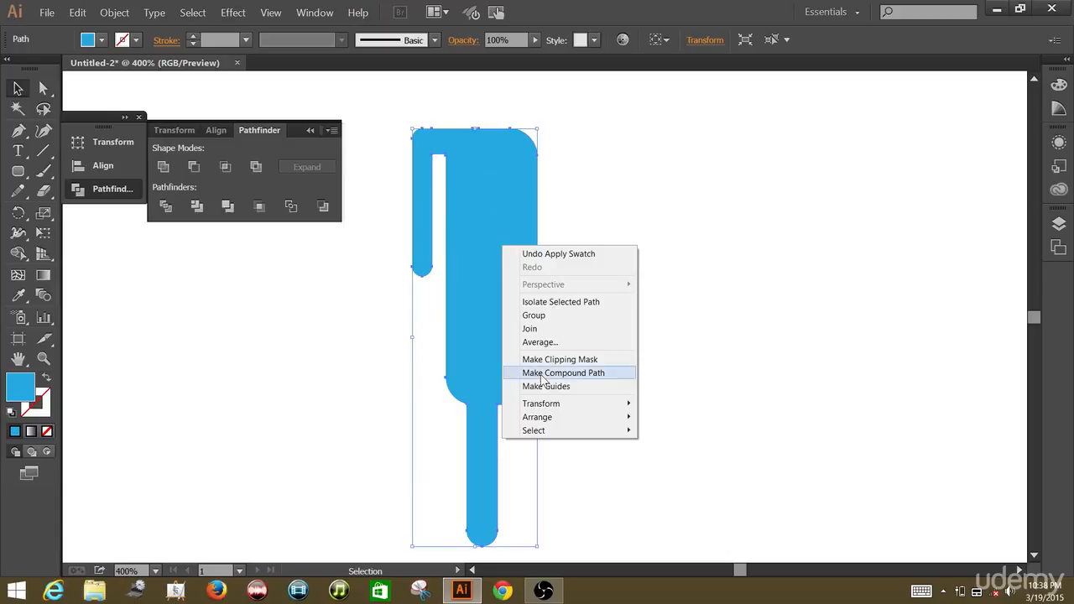
pyautogui.moveTo(544, 405)
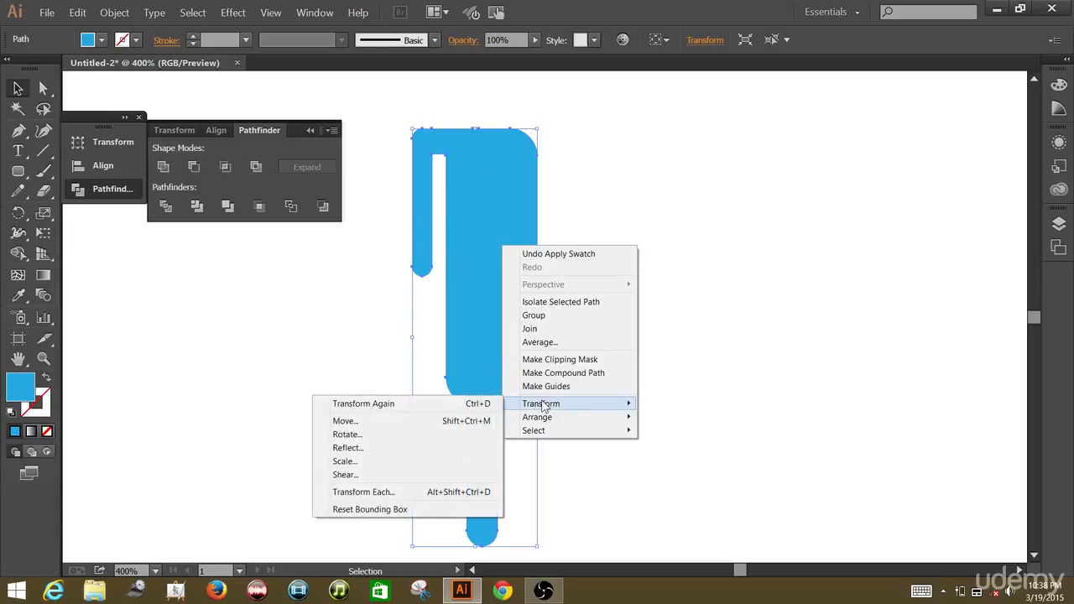
pyautogui.click(373, 451)
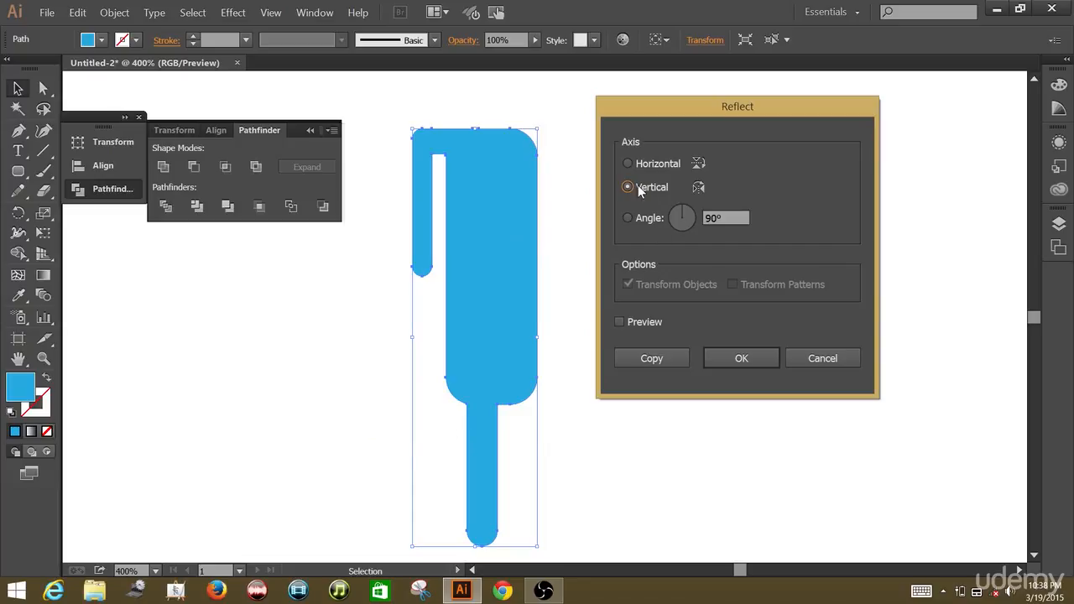
pyautogui.click(647, 360)
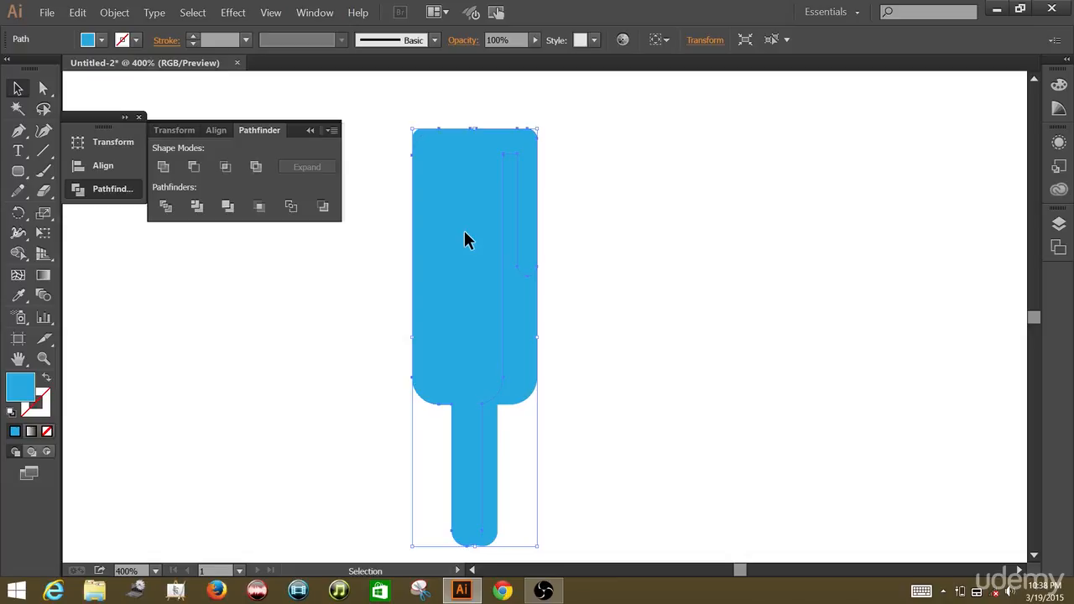
pyautogui.moveTo(463, 229); pyautogui.dragTo(520, 221)
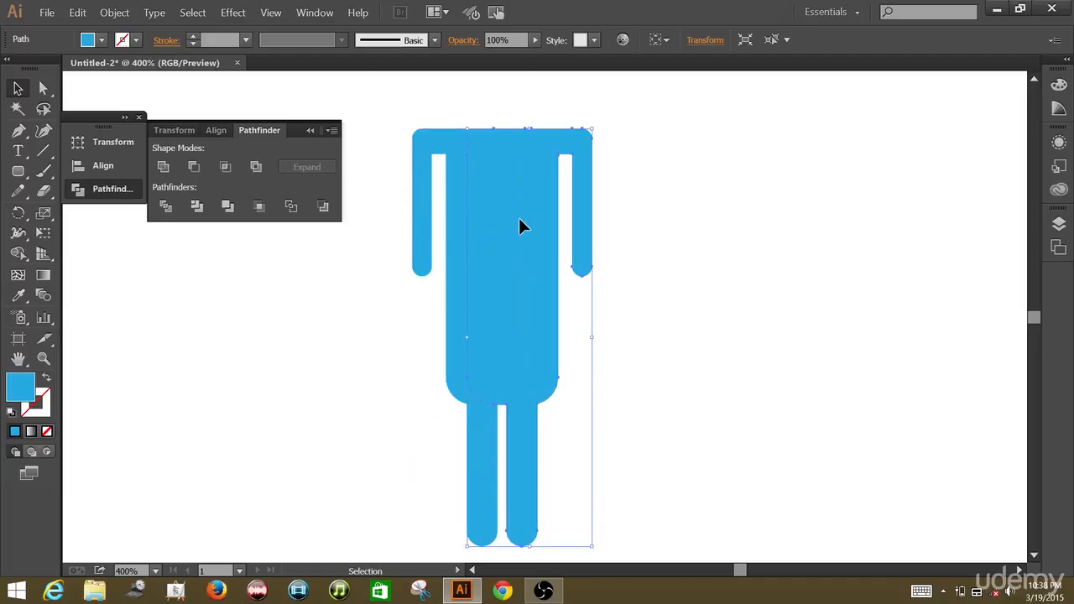
pyautogui.click(686, 152)
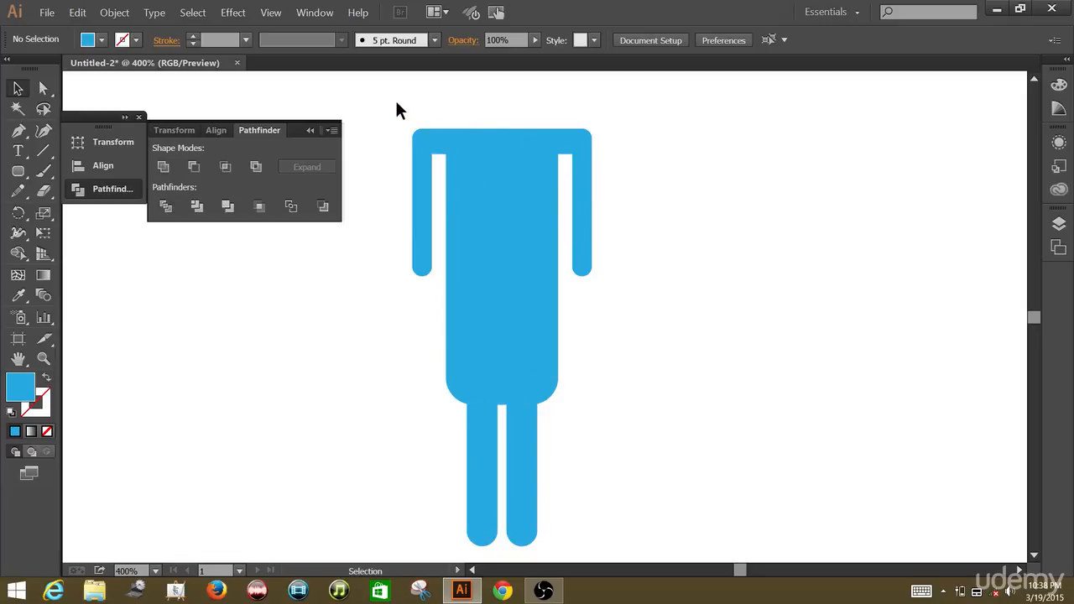
# Unite the two overlapping halves into a single body path and dismiss Pathfinder.
pyautogui.moveTo(397, 102); pyautogui.dragTo(602, 317)
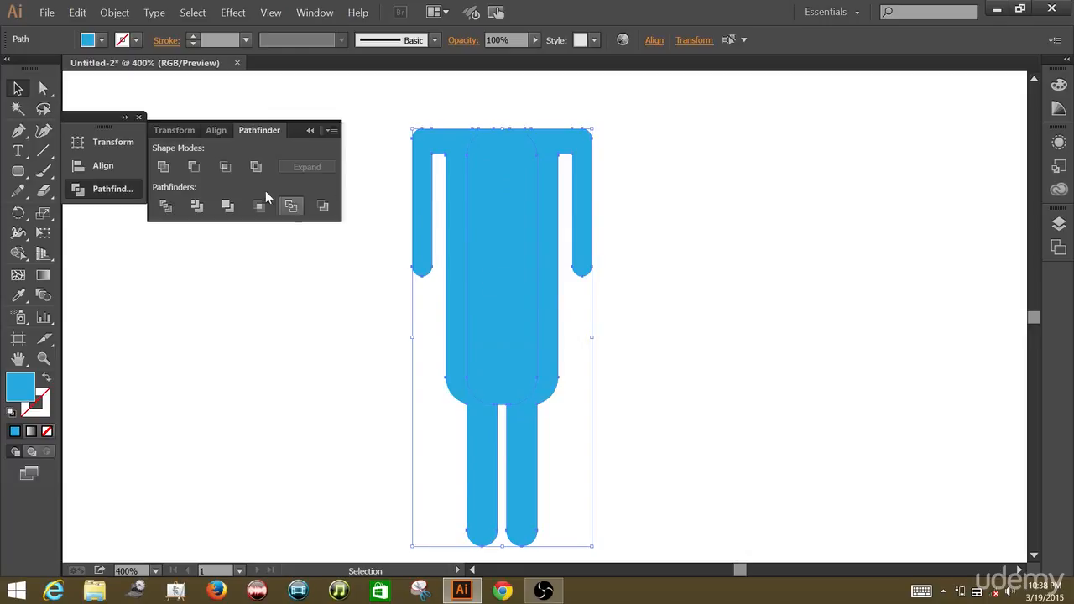
pyautogui.click(163, 168)
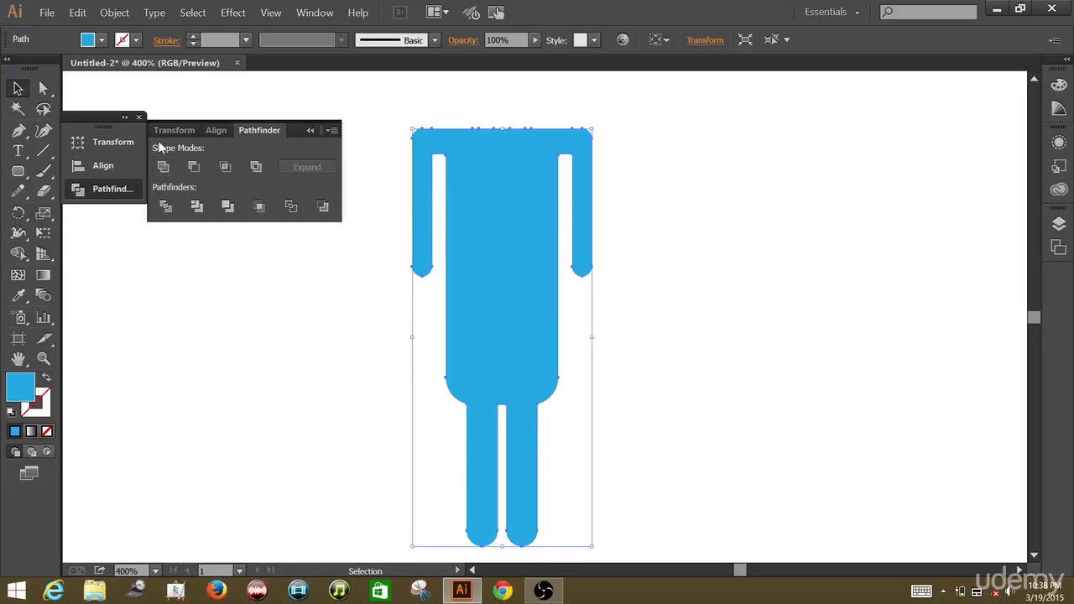
pyautogui.click(139, 117)
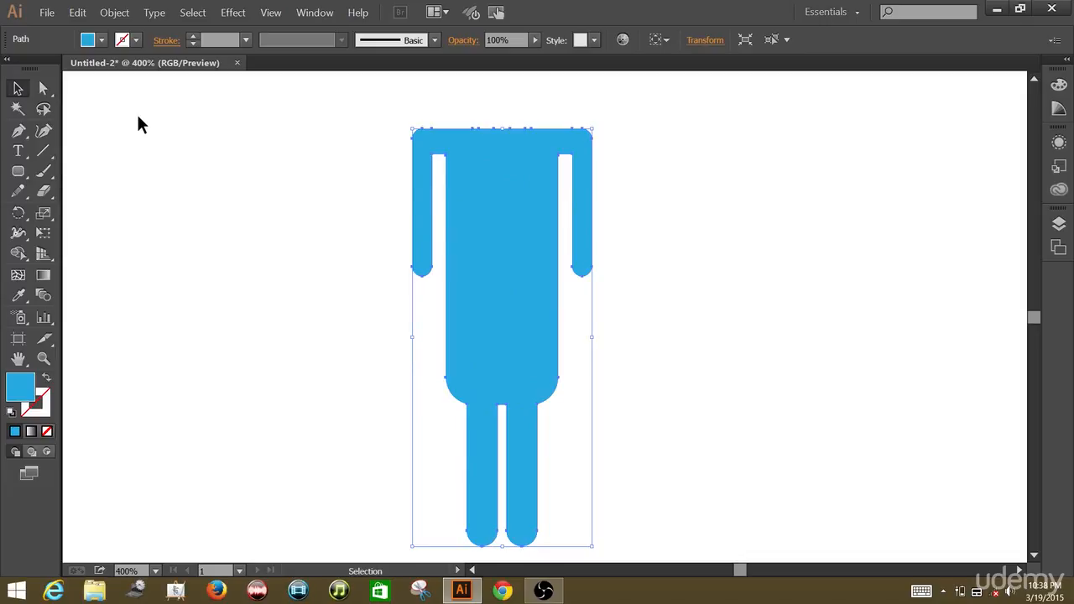
# Recolour the united body with the teal swatch and deselect it.
pyautogui.hotkey('ctrl', '-')
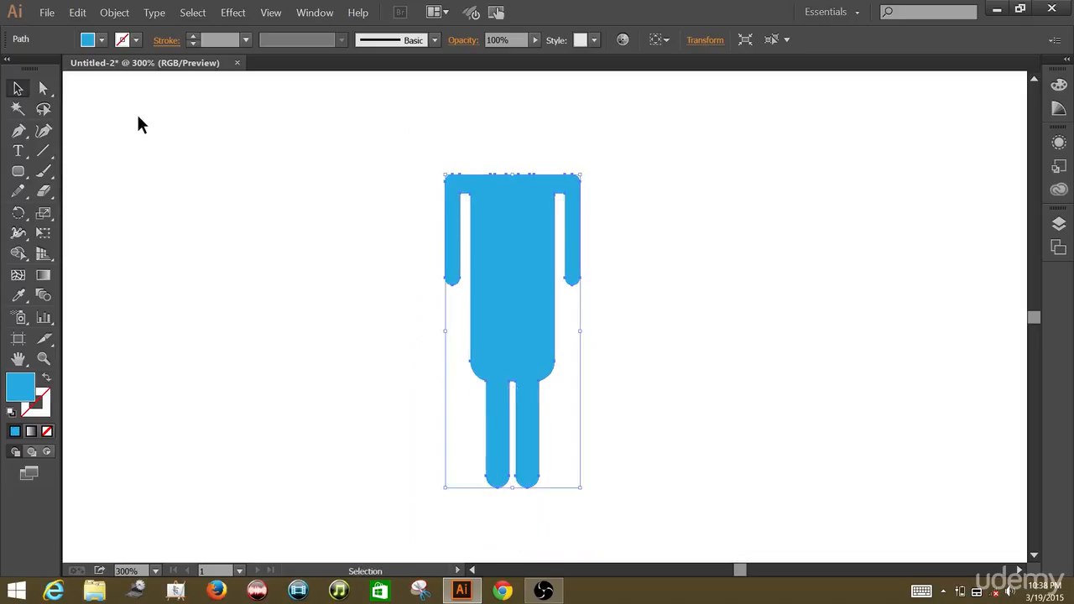
pyautogui.click(89, 42)
pyautogui.click(47, 78)
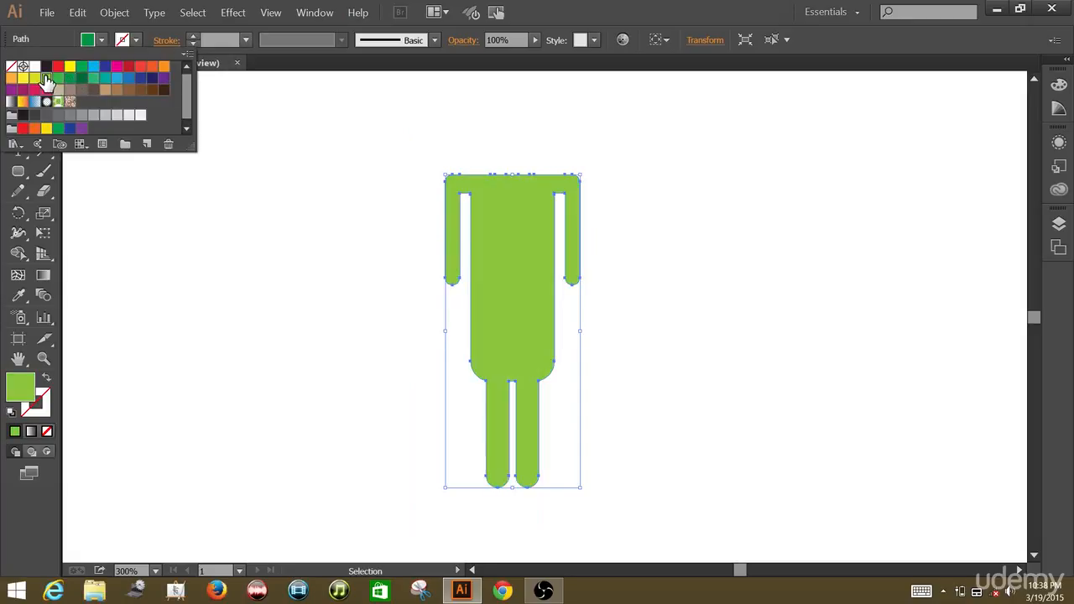
pyautogui.click(103, 84)
pyautogui.click(274, 121)
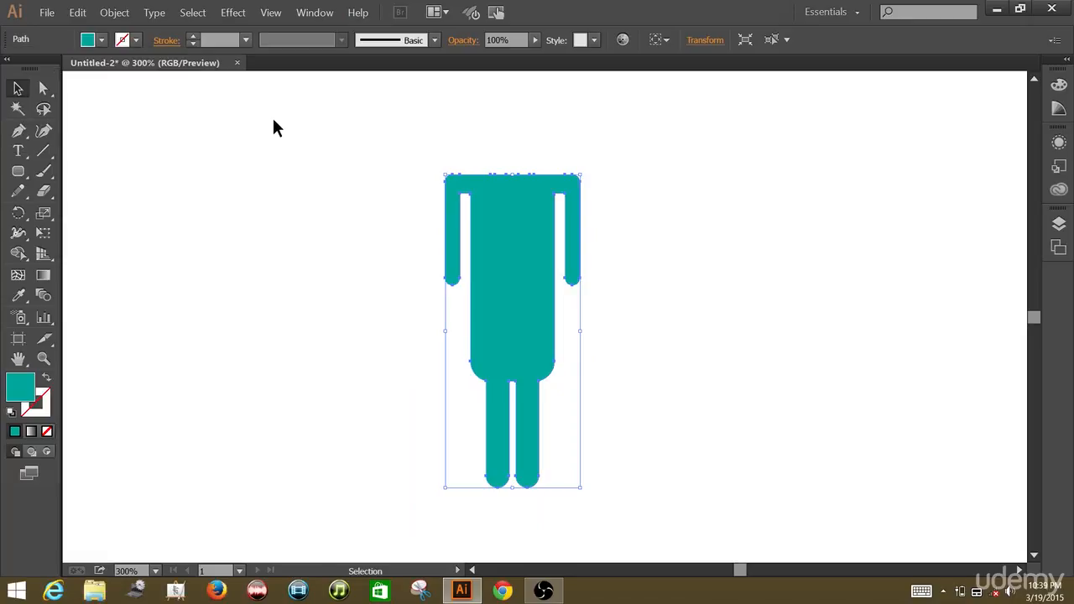
pyautogui.click(274, 120)
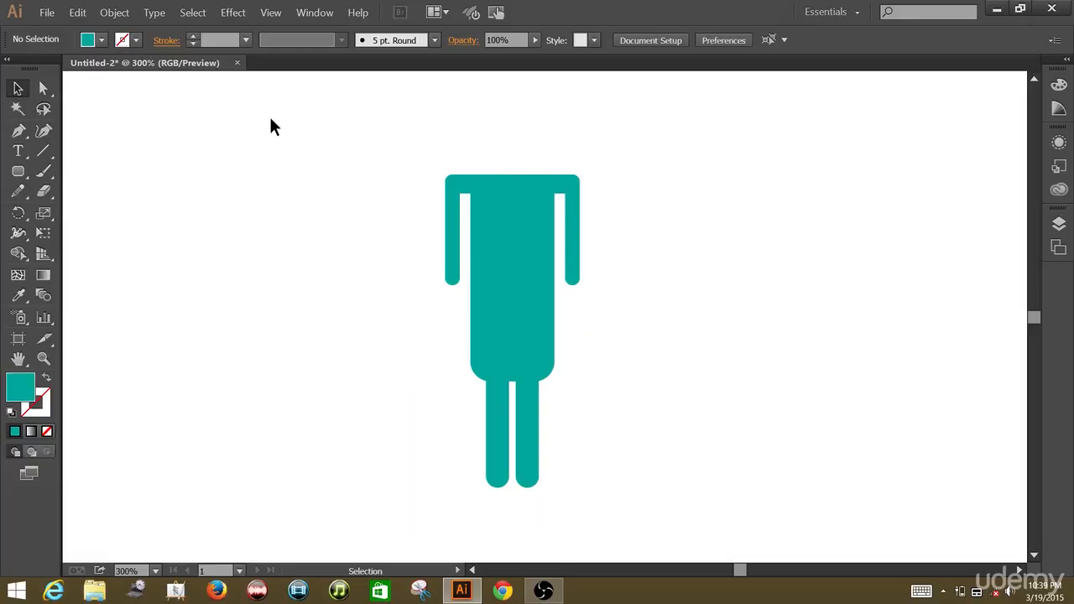
# Draw a circular head about 30 px across, centred just above the shoulders, with the Ellipse tool.
pyautogui.click(21, 173)
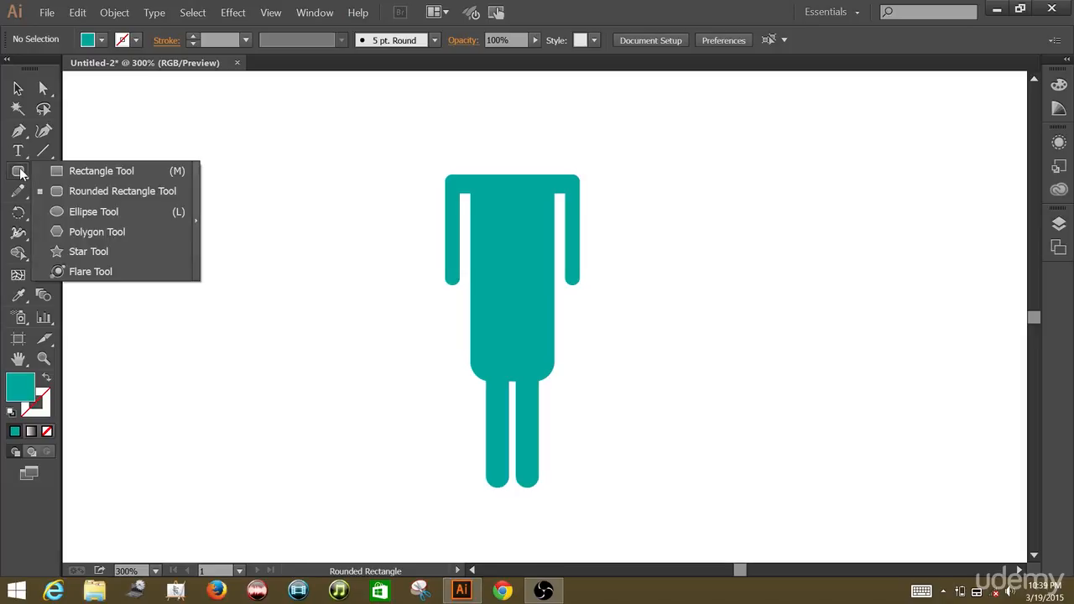
pyautogui.click(76, 211)
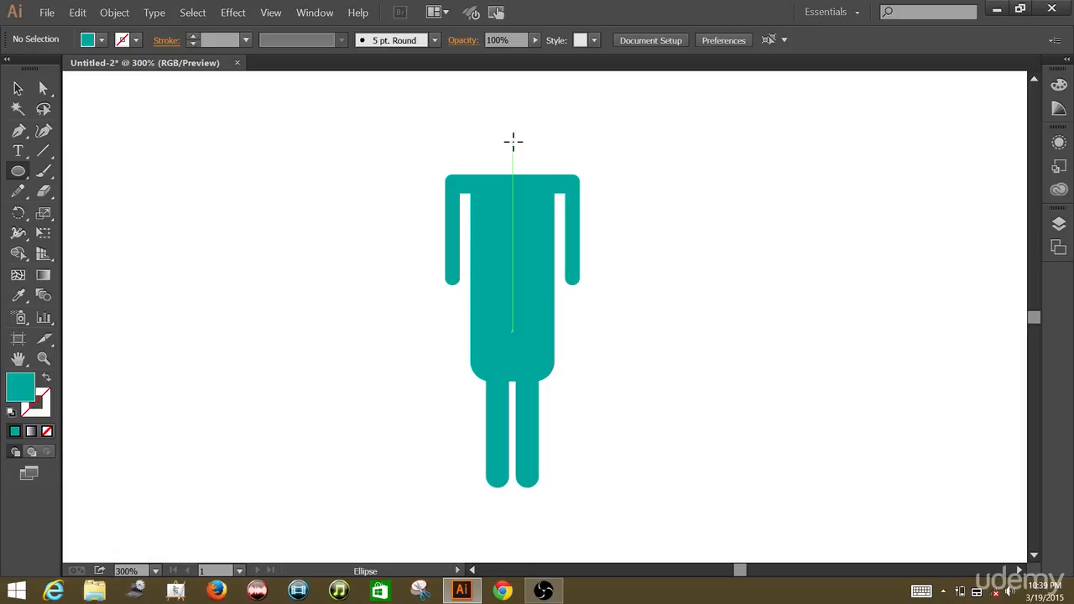
pyautogui.moveTo(515, 142); pyautogui.dragTo(538, 150)
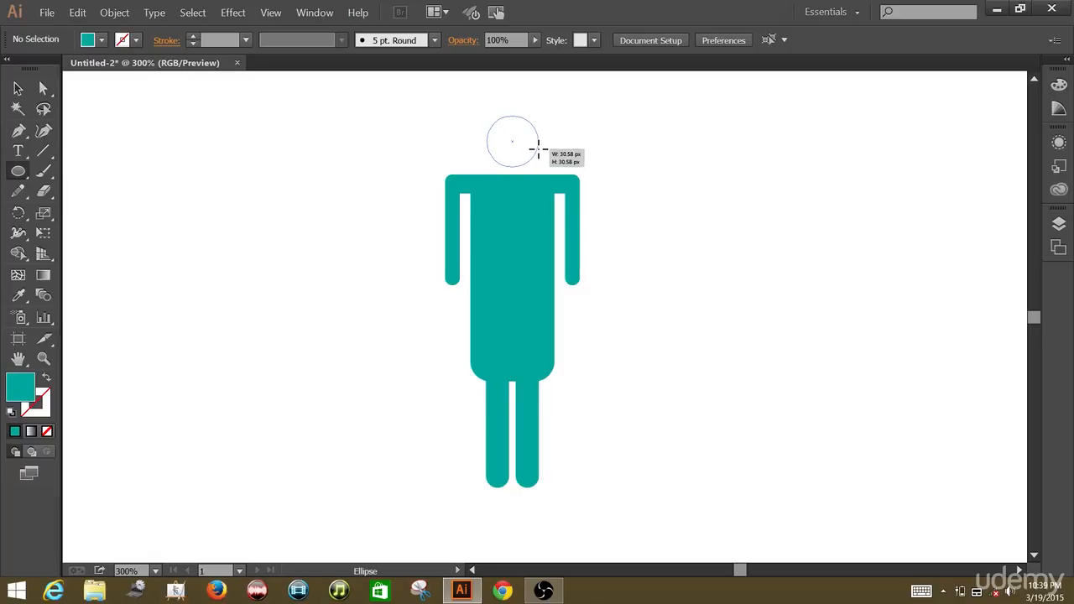
pyautogui.moveTo(538, 149); pyautogui.dragTo(538, 150)
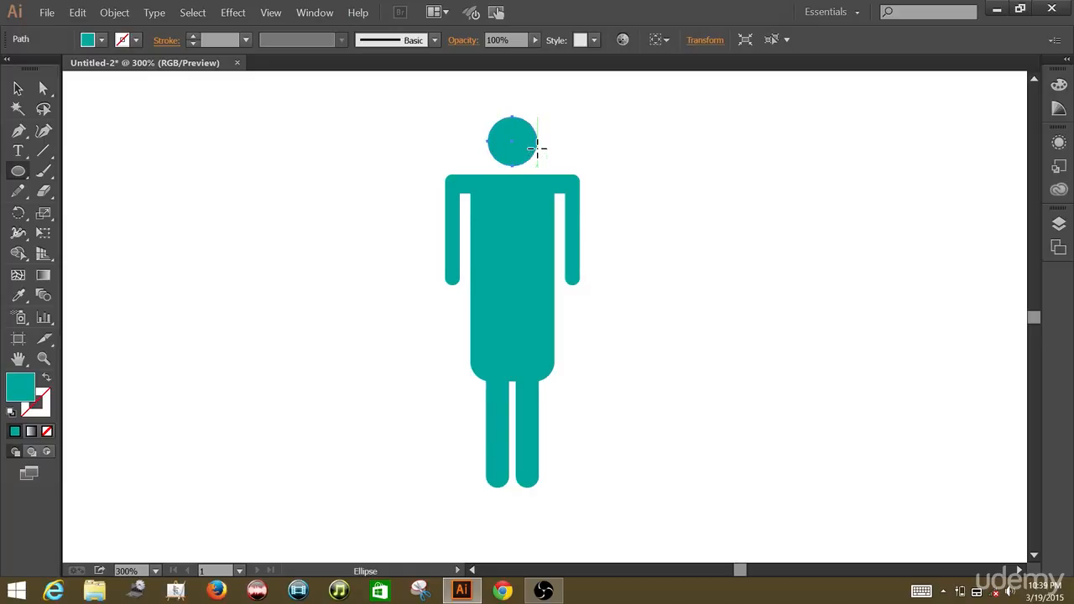
pyautogui.click(26, 89)
pyautogui.click(375, 163)
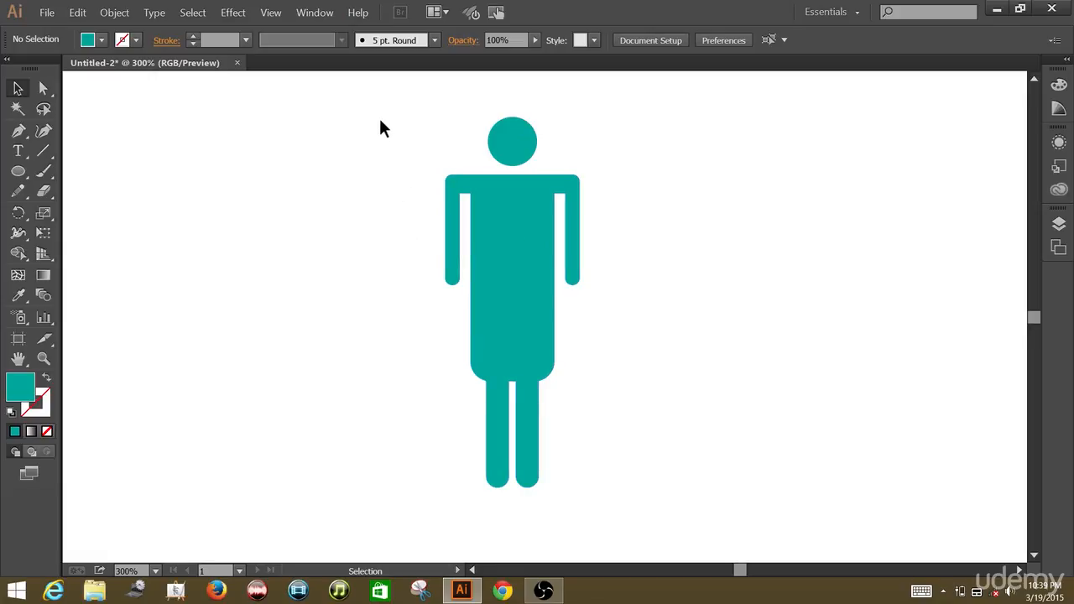
# Group the head and body of the figure together.
pyautogui.moveTo(380, 111); pyautogui.dragTo(640, 496)
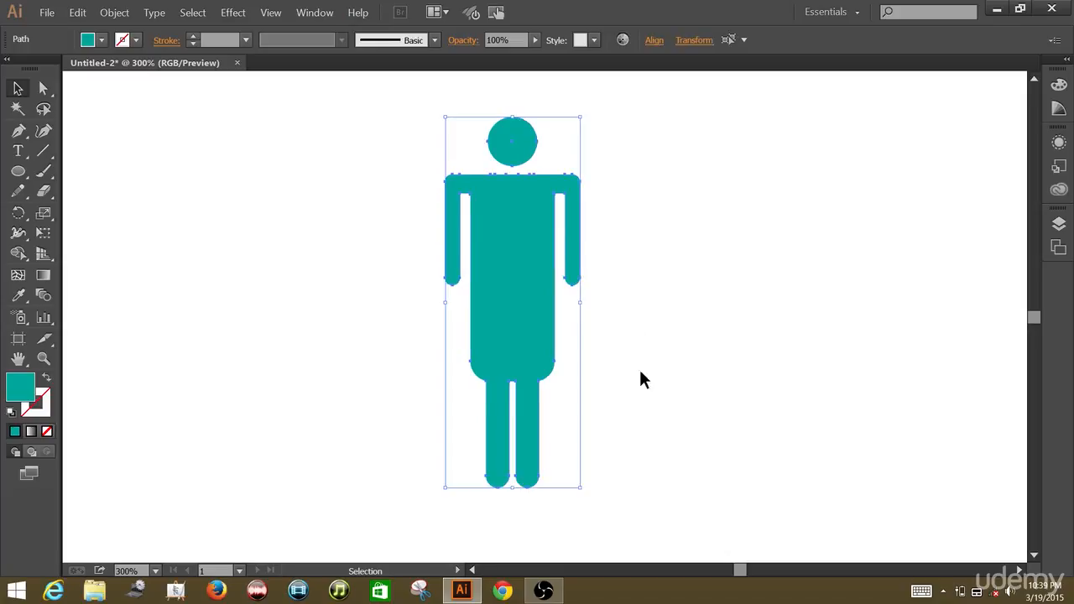
pyautogui.rightClick(599, 248)
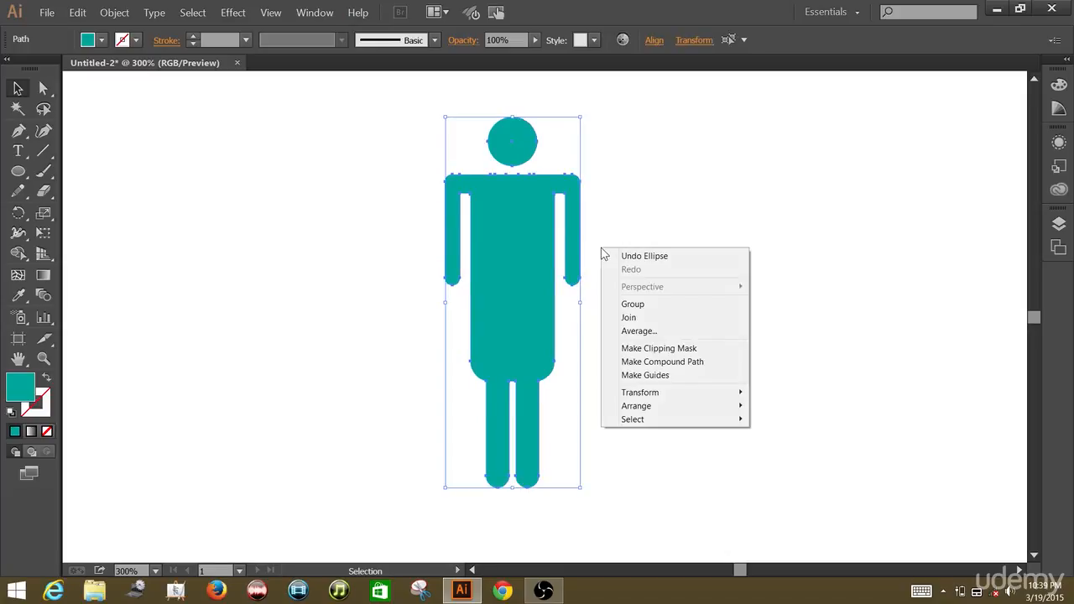
pyautogui.click(624, 305)
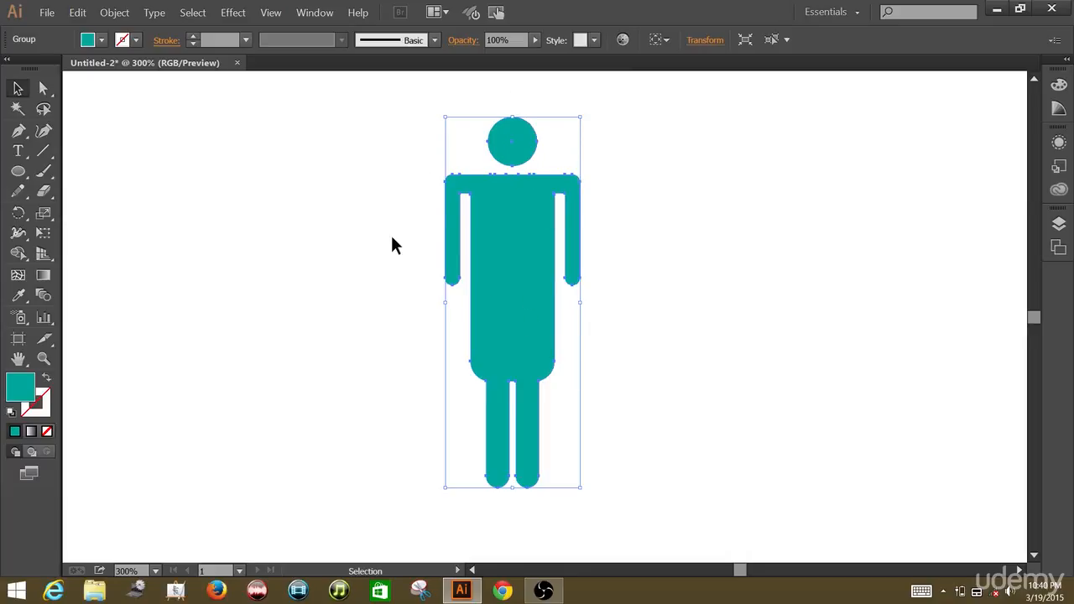
# Try several swatches on the grouped figure, settle on the bright light blue fill, and deselect it.
pyautogui.click(100, 40)
pyautogui.click(93, 68)
pyautogui.click(105, 68)
pyautogui.click(116, 69)
pyautogui.click(105, 80)
pyautogui.click(93, 80)
pyautogui.click(93, 68)
pyautogui.click(93, 81)
pyautogui.click(82, 81)
pyautogui.click(93, 68)
pyautogui.click(315, 111)
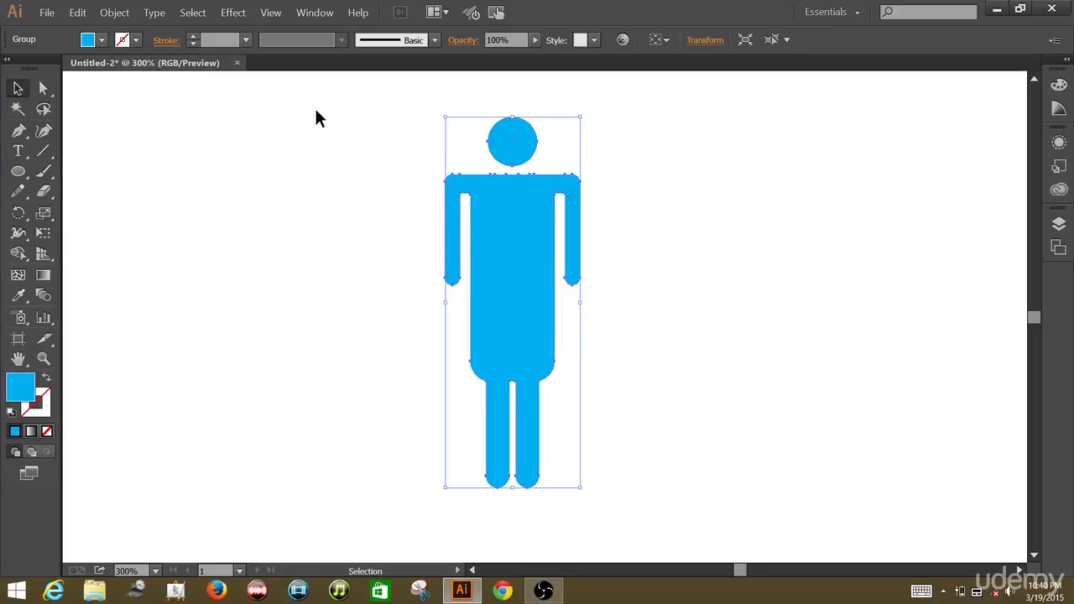
pyautogui.click(316, 112)
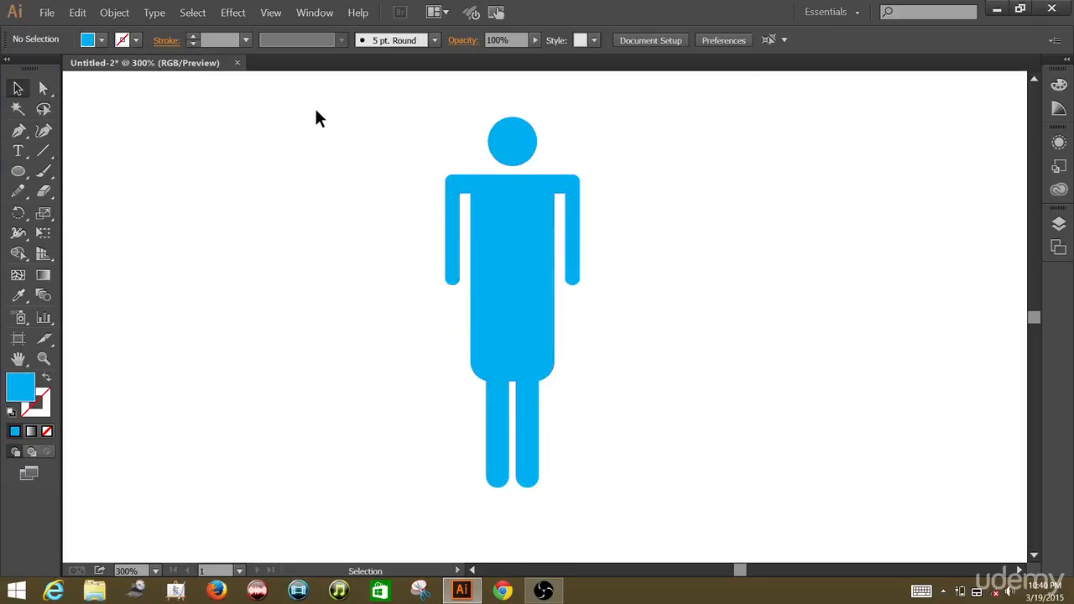